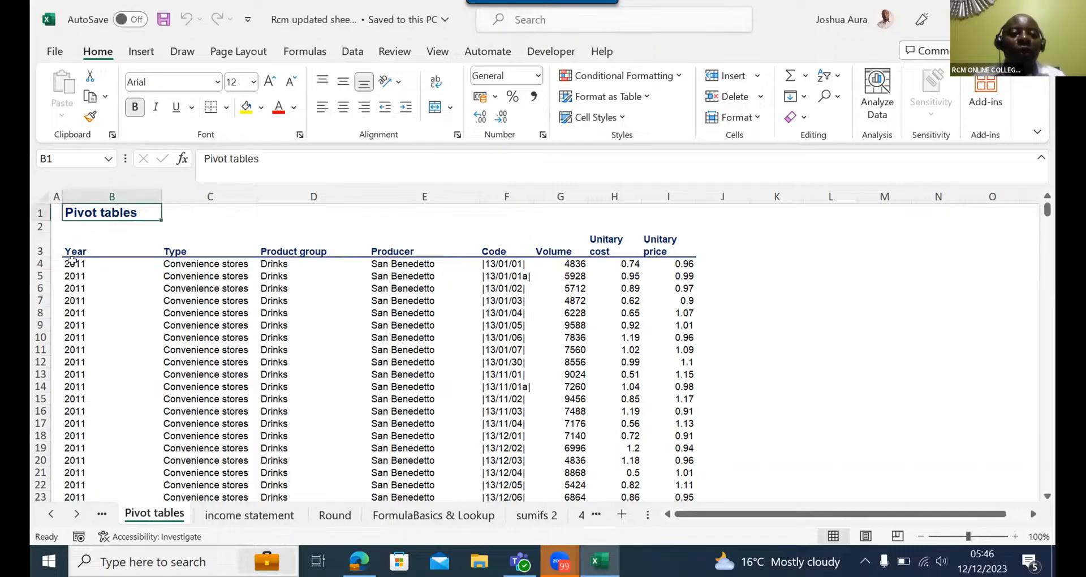
- Check the first and last records of the Year and Volume columns, ending on empty cell G15122 below the Volume data
click(72, 261)
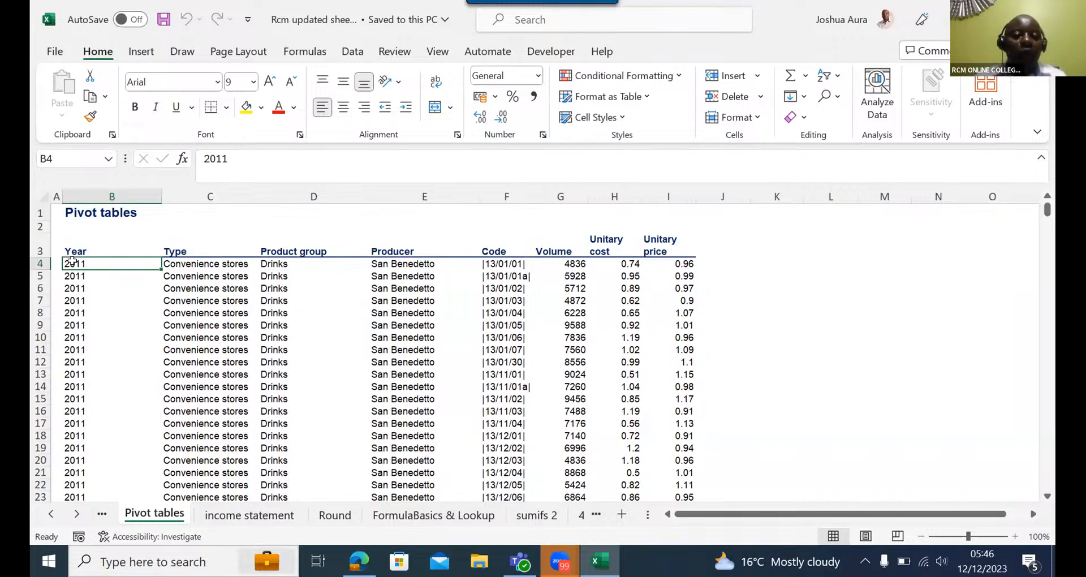
key(ctrl+Down)
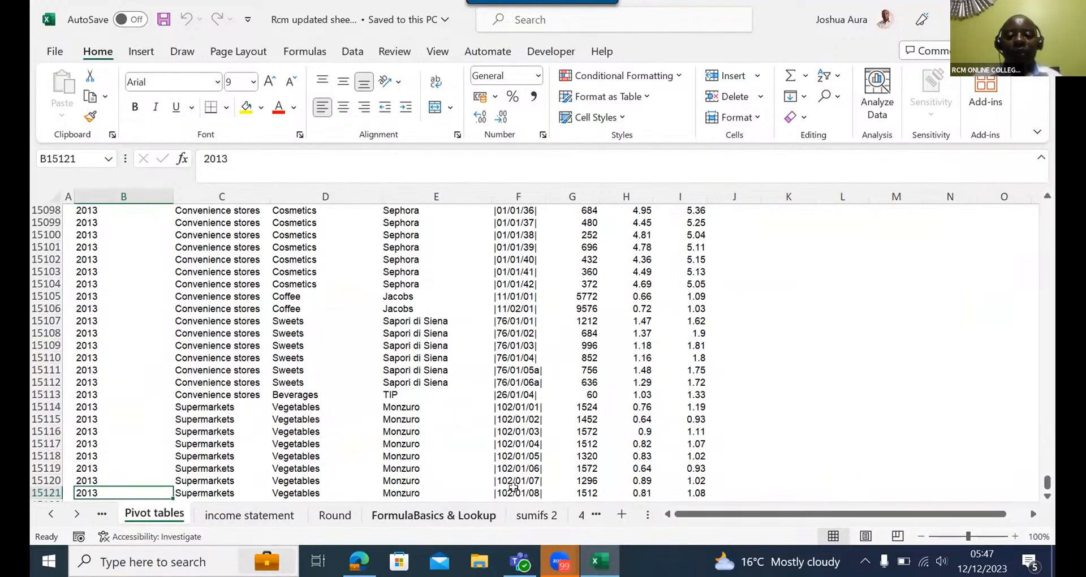
key(Down)
key(Down)
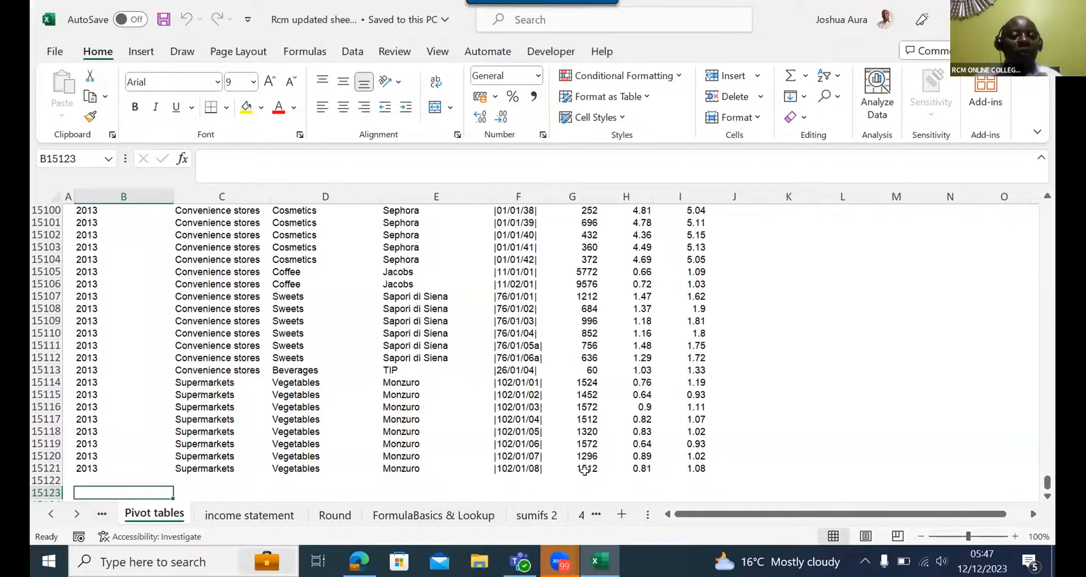
click(586, 468)
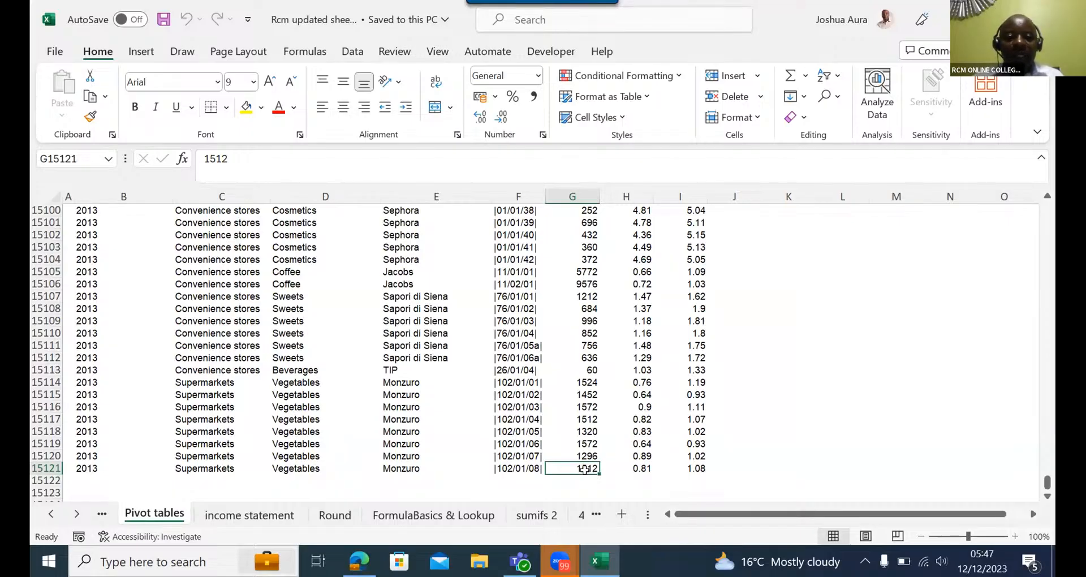
key(ctrl+Up)
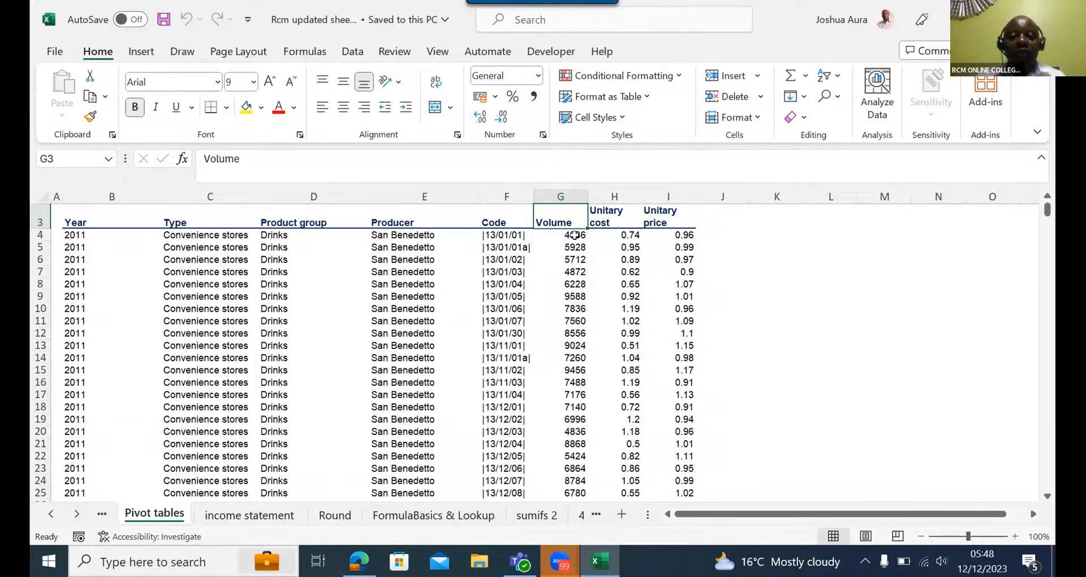
key(ctrl+Down)
key(Down)
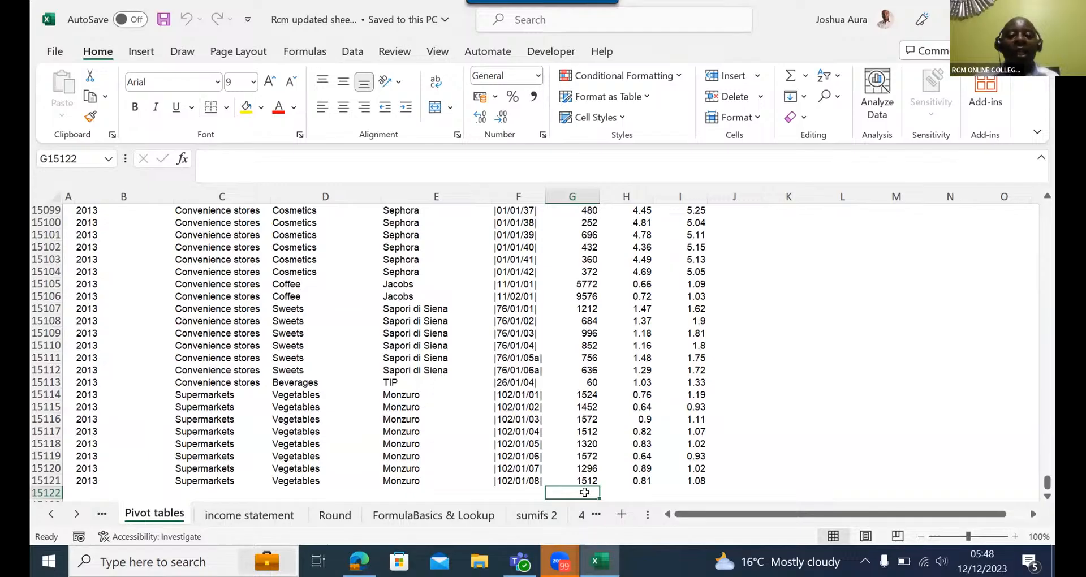
text(=)
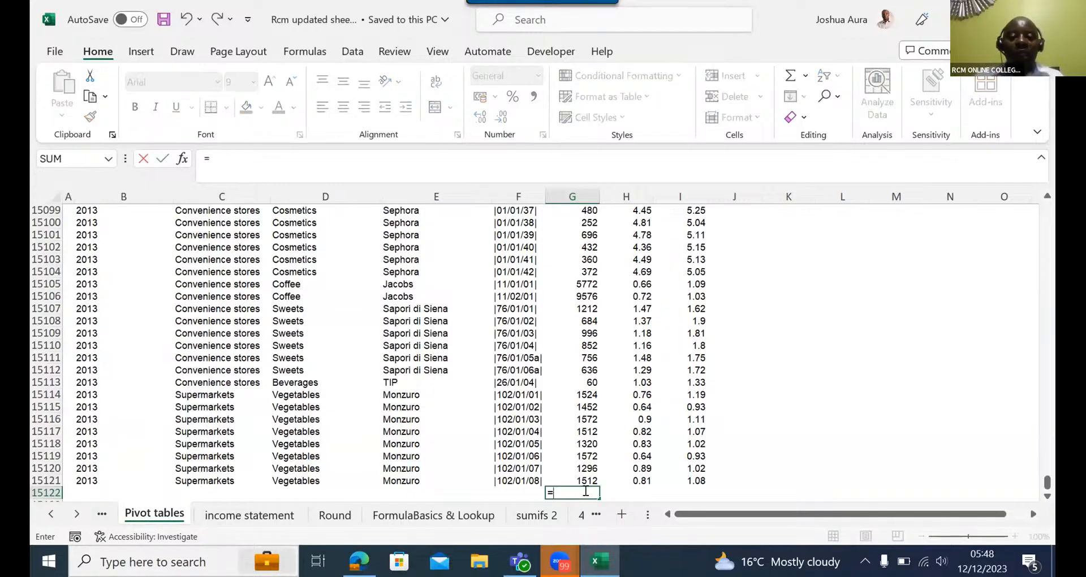
text(sum)
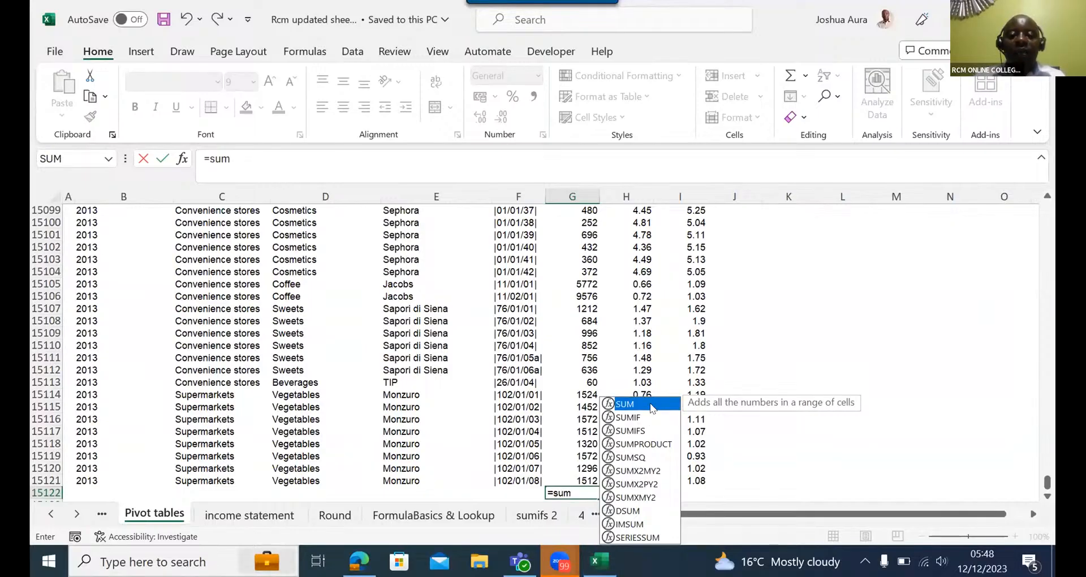
double_click(653, 405)
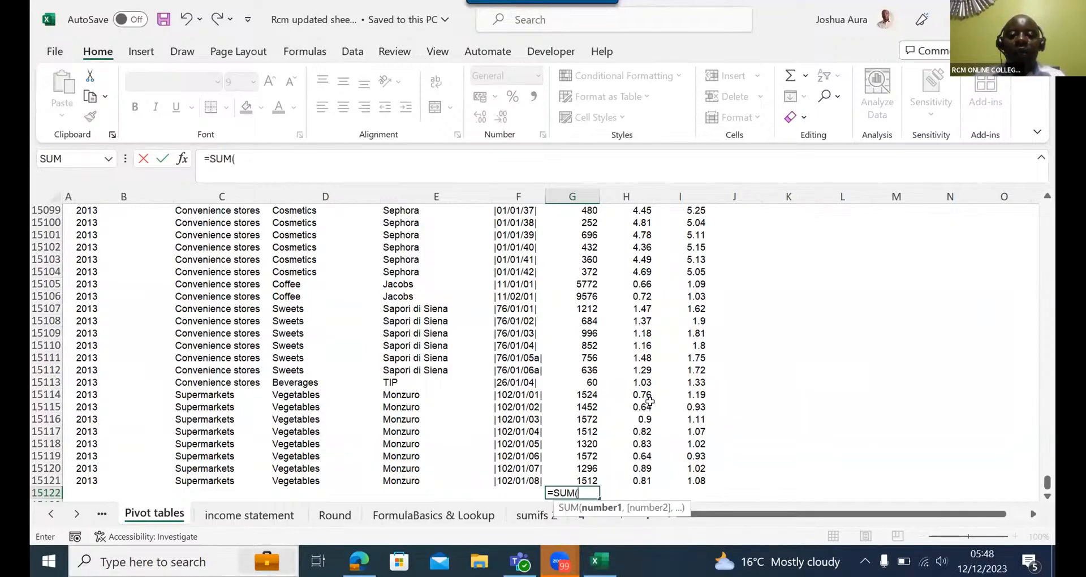
click(582, 480)
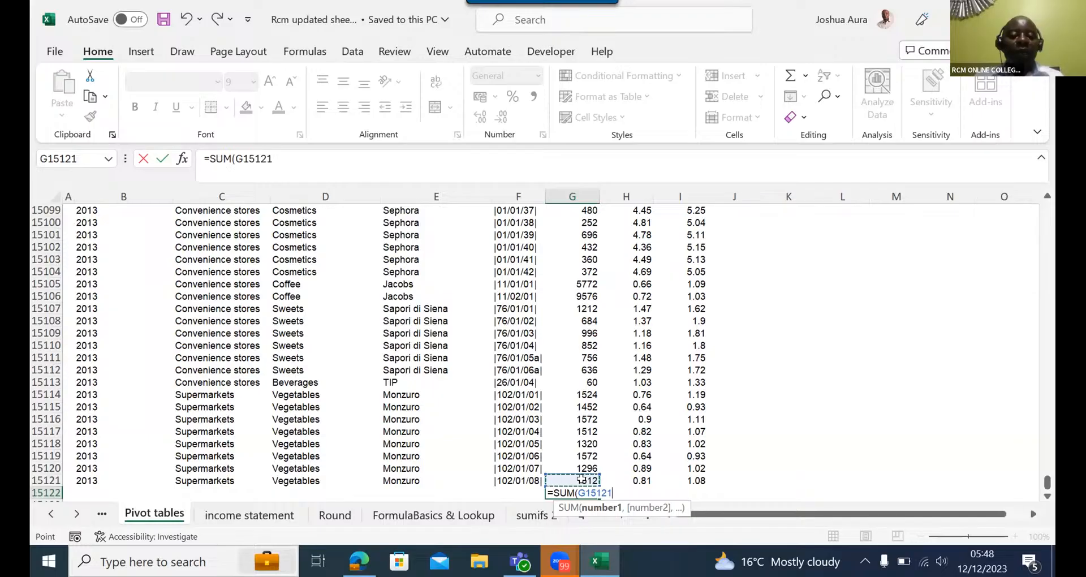
key(Escape)
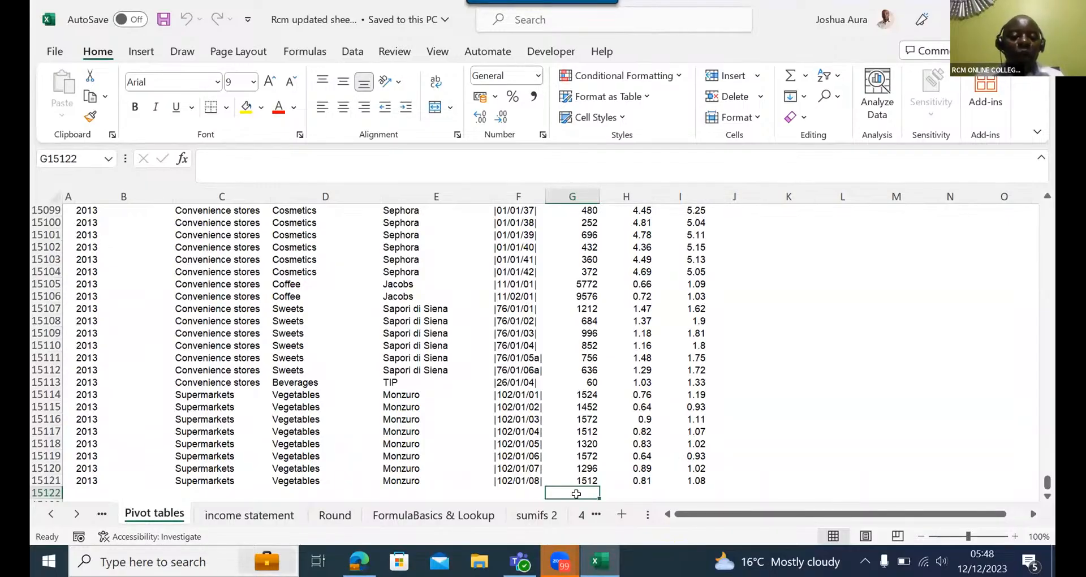
- Insert an AutoSum of the Volume column in G15122, accept the suggested range G3636:G15121, and select the formula cell
key(alt+equal)
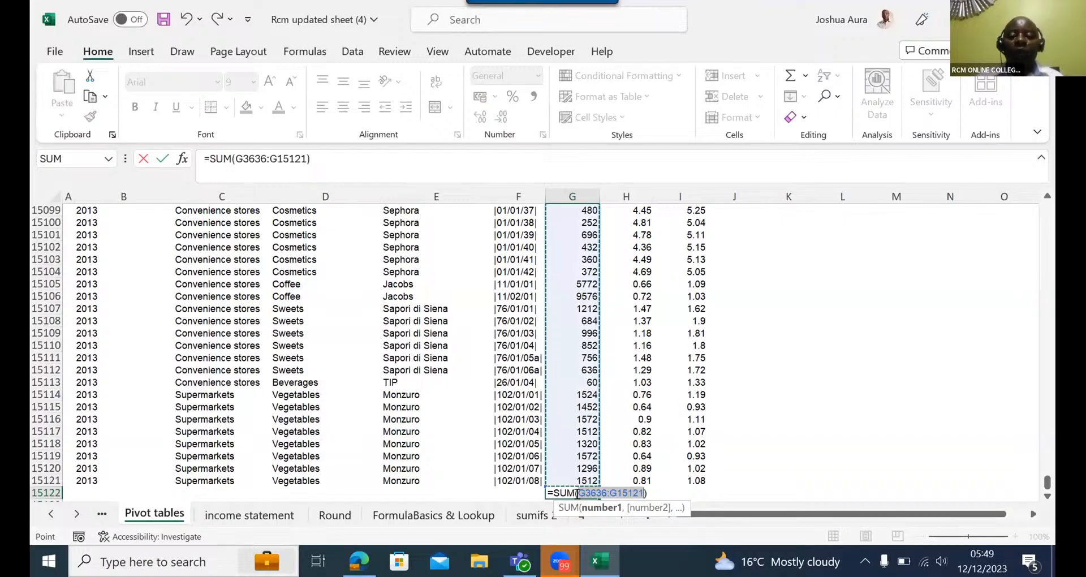
key(Return)
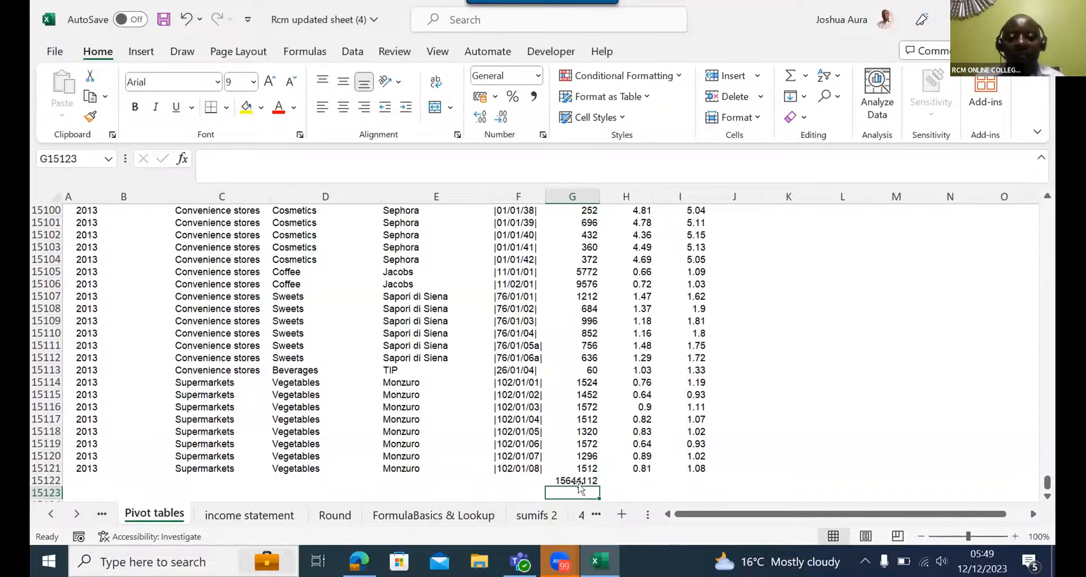
click(580, 479)
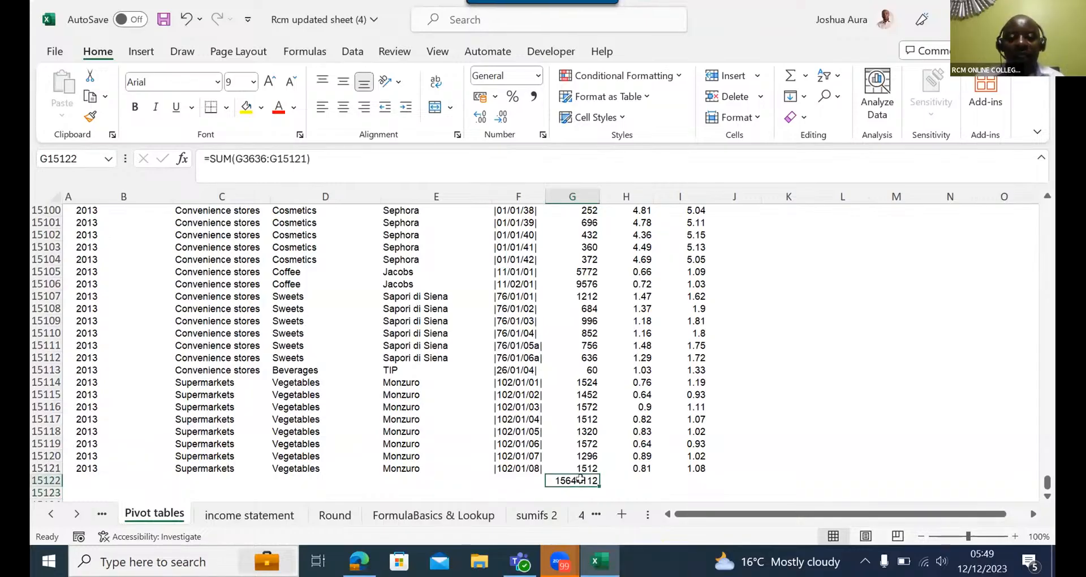
- Extend the Volume total's SUM range in G15122 up to the first record so it covers G4:G15121
double_click(580, 479)
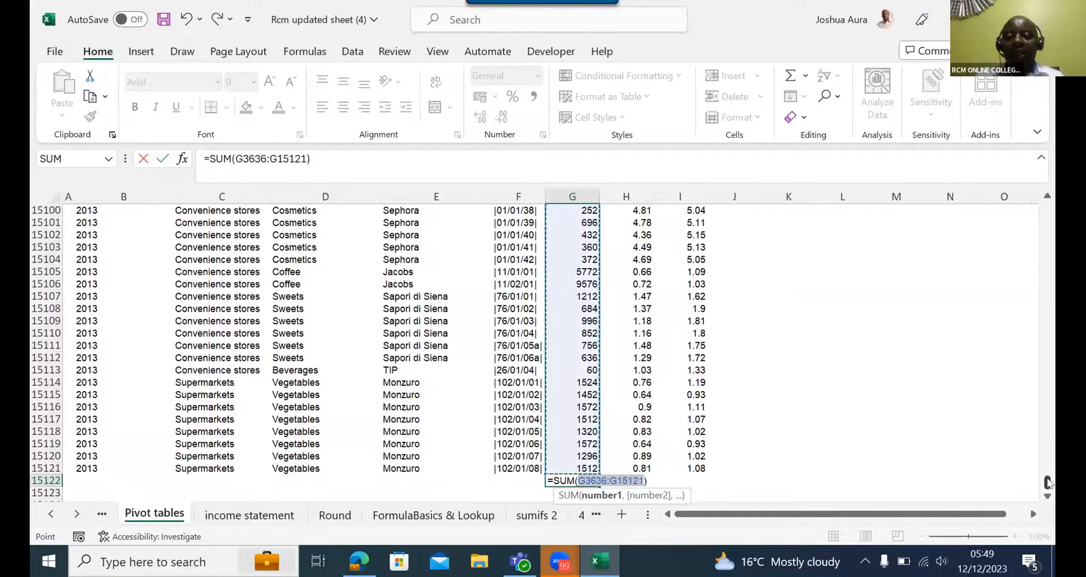
drag(1047, 482, 1021, 266)
drag(1024, 274, 1024, 275)
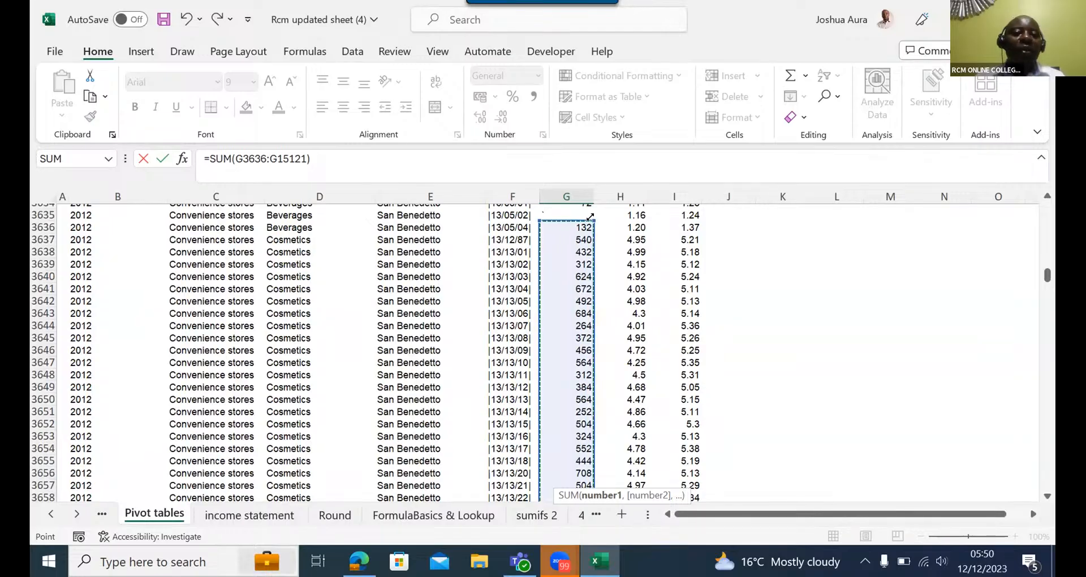
drag(590, 217, 584, 253)
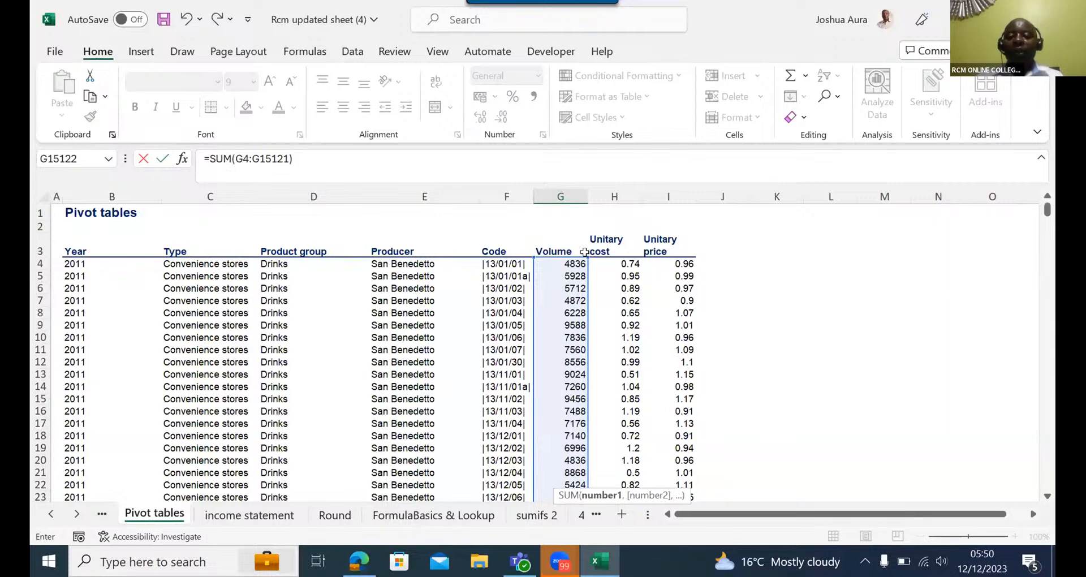
key(Return)
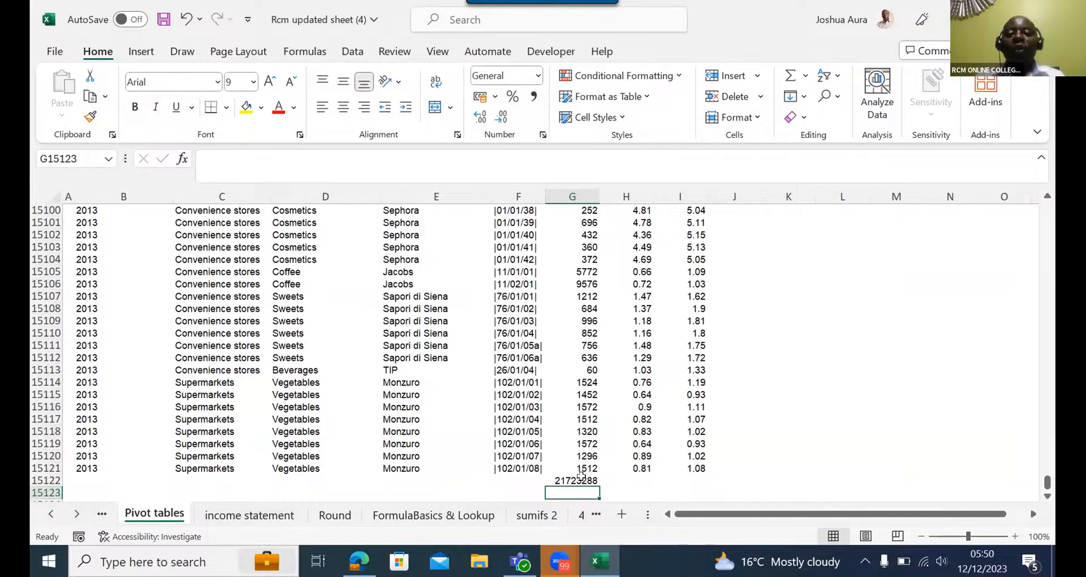
- Enter the sample values 90, 78, 56 and 67 down cells L15105 to L15108
click(859, 272)
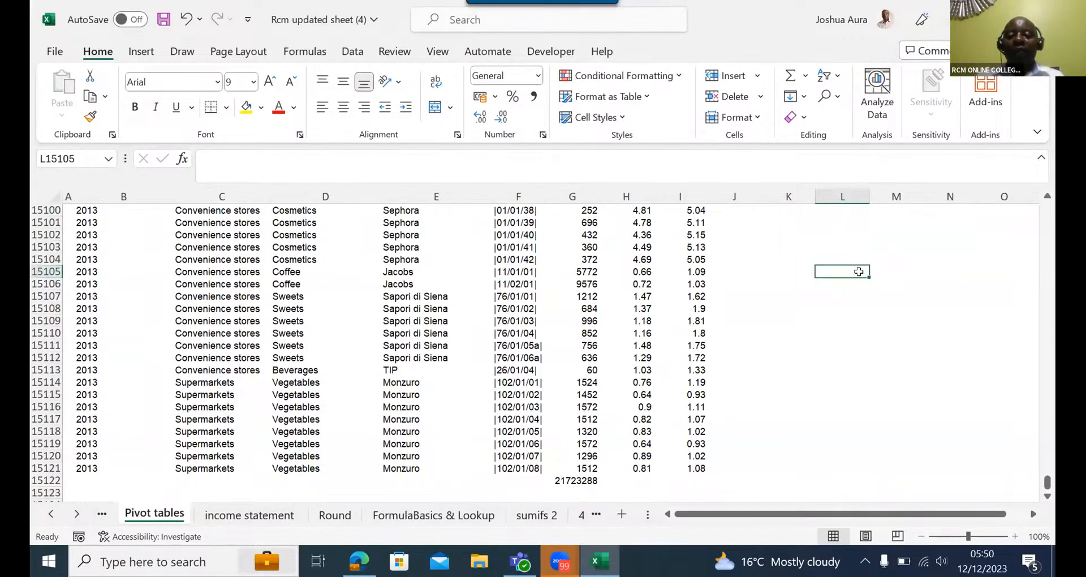
text(90)
key(Return)
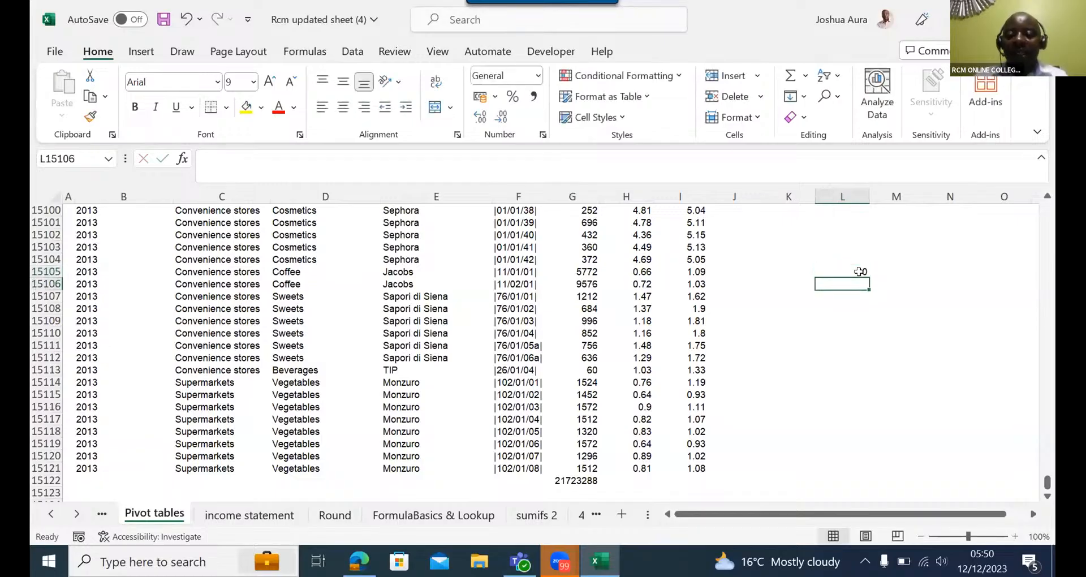
text(78)
key(Return)
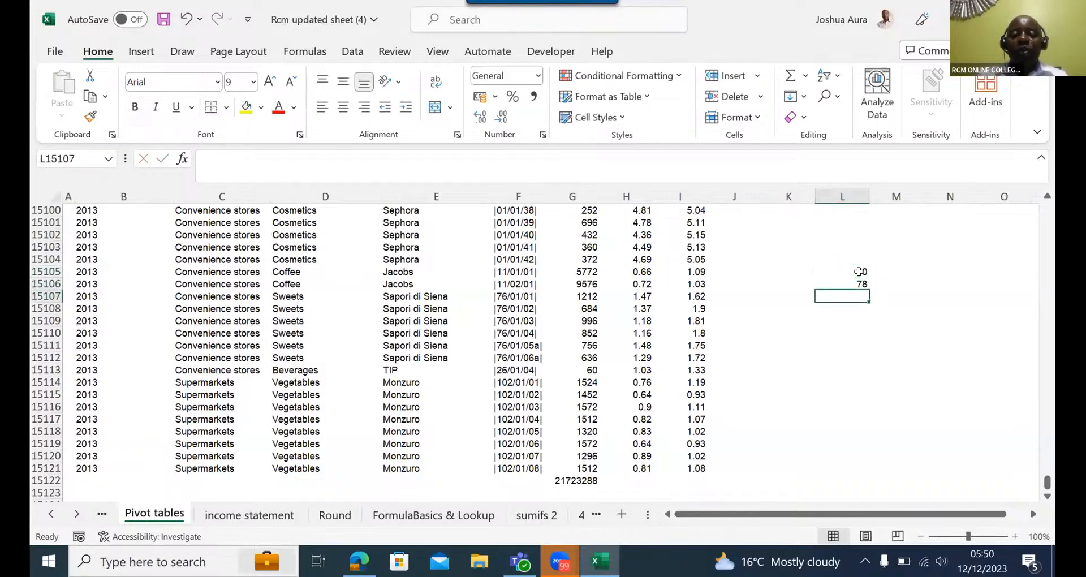
text(56)
key(Return)
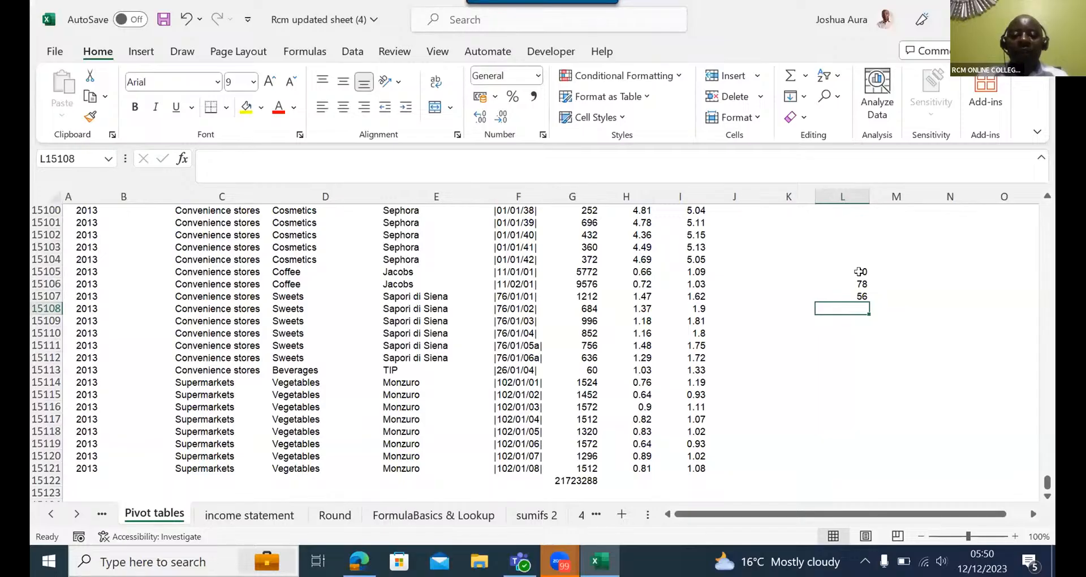
text(67)
key(Return)
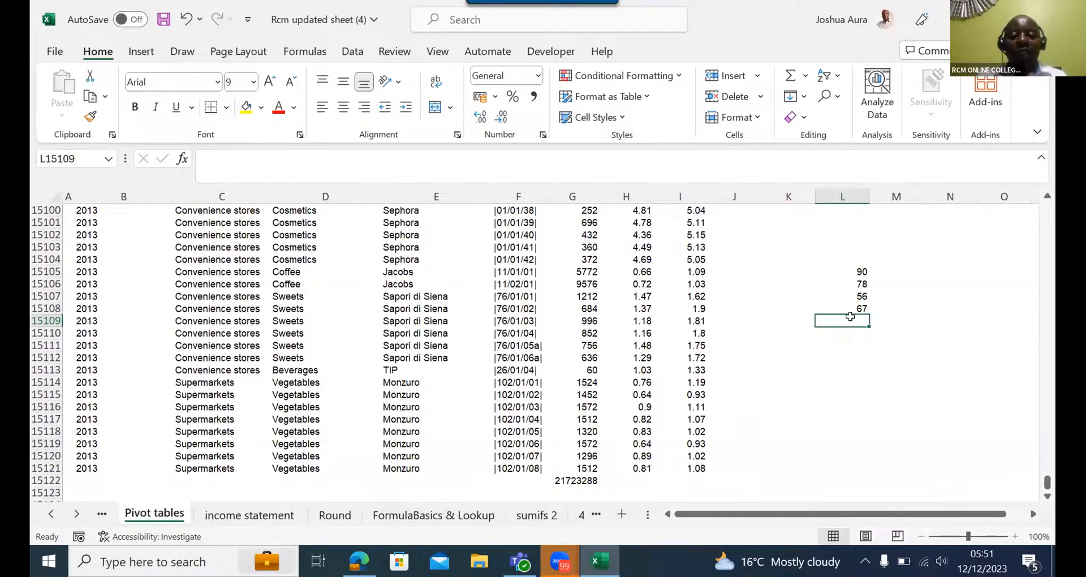
- Total L15105:L15108 in L15109 with AutoSum and make the total bold
key(alt+equal)
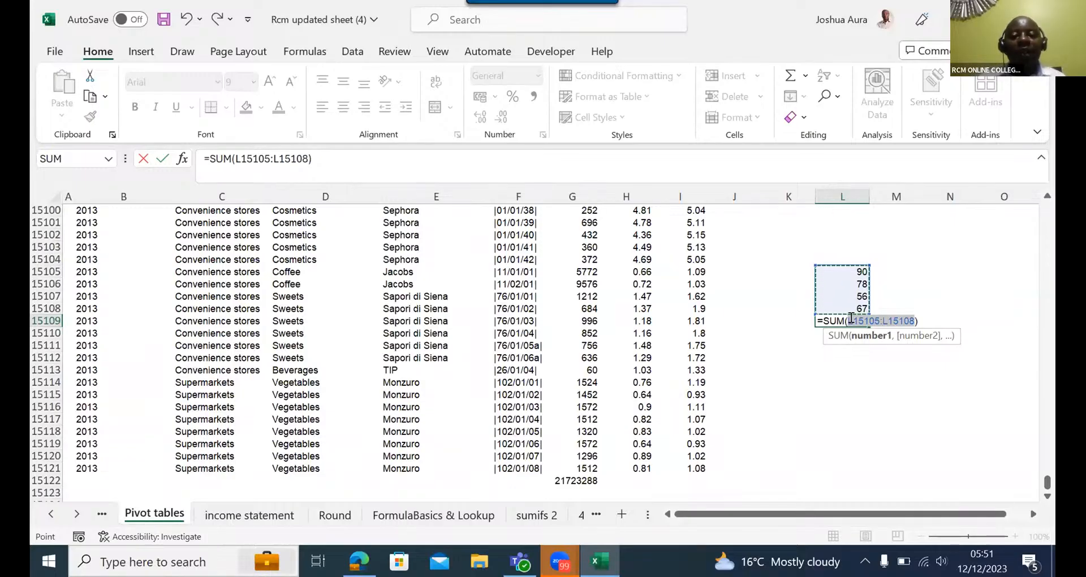
key(Return)
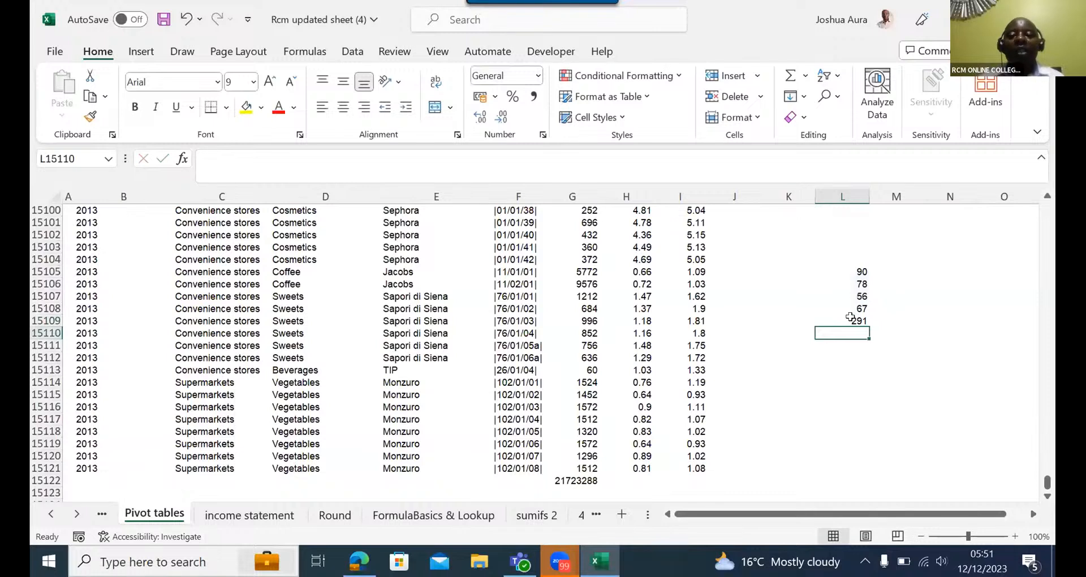
click(857, 317)
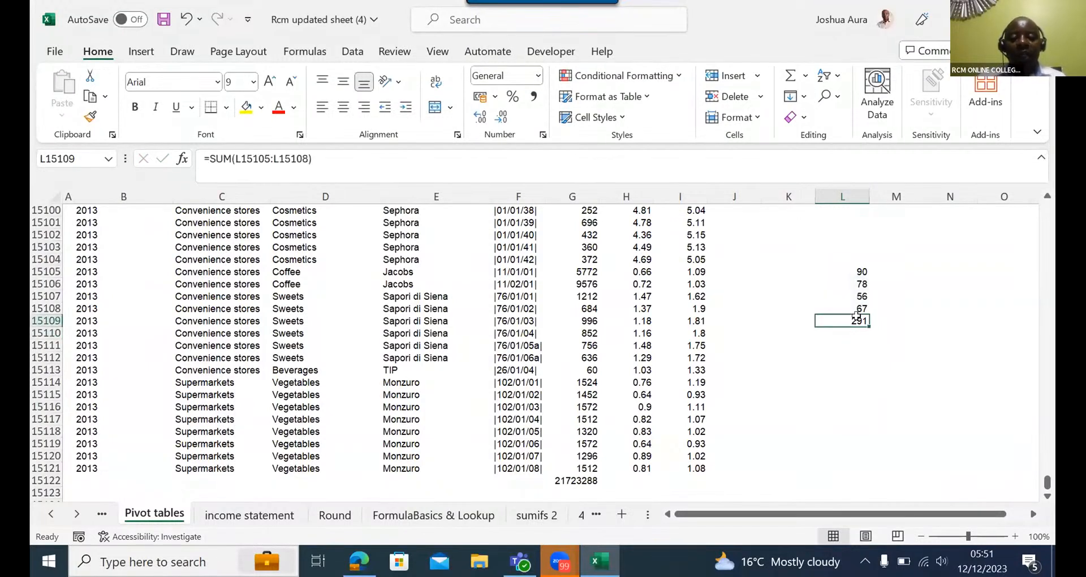
key(ctrl+b)
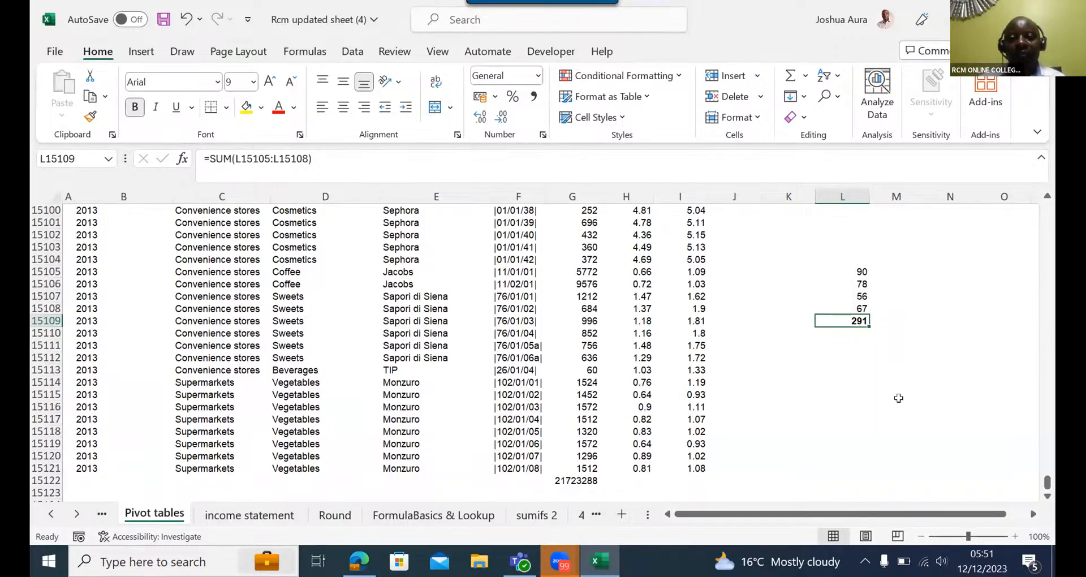
- Enter a second set of sample values, 80, 70 and 89, down cells N15105 to N15107
click(935, 274)
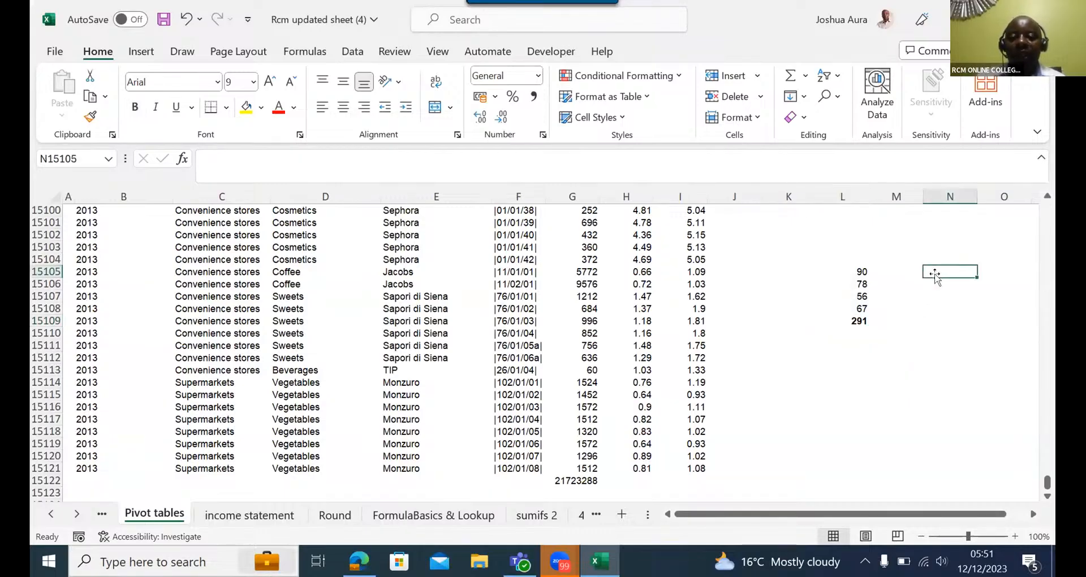
text(80)
key(Return)
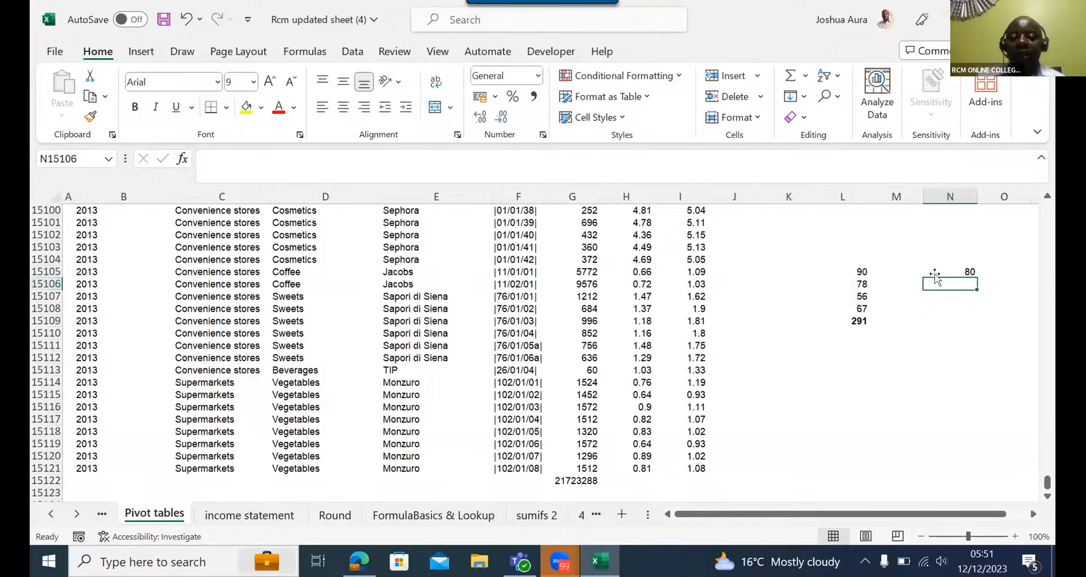
text(70)
key(Return)
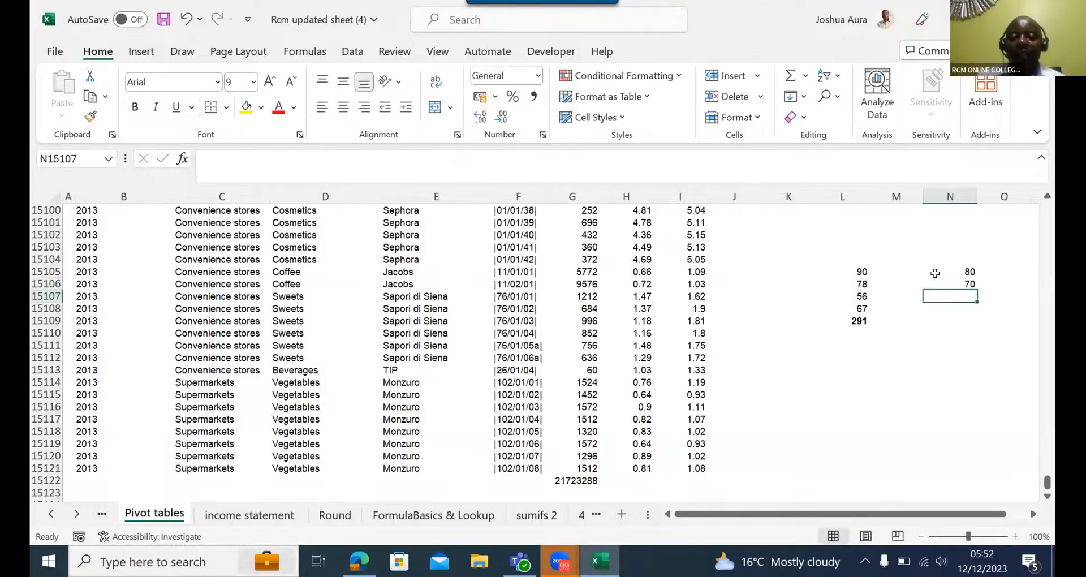
text(89)
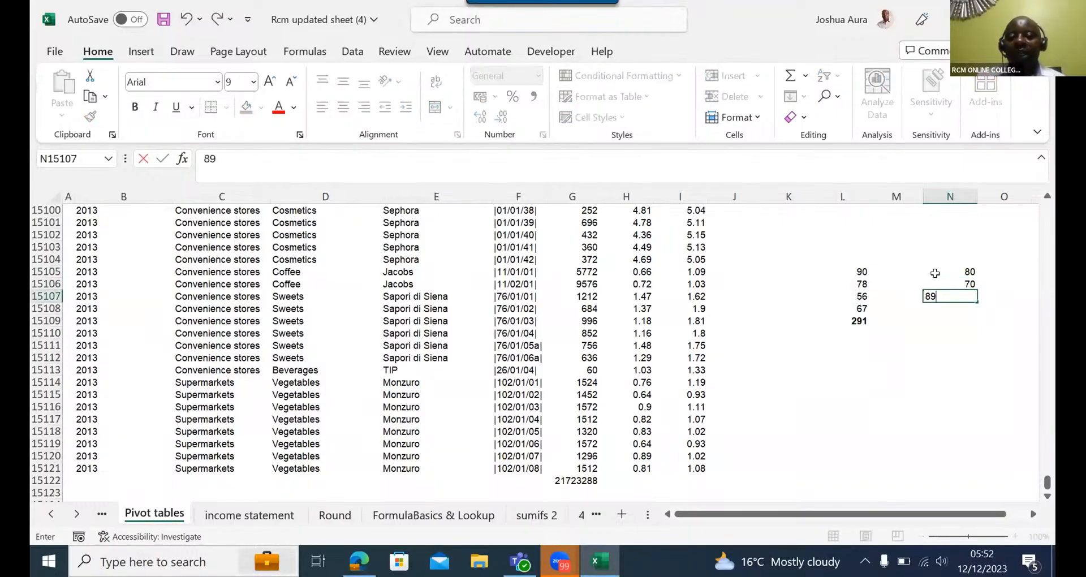
key(Return)
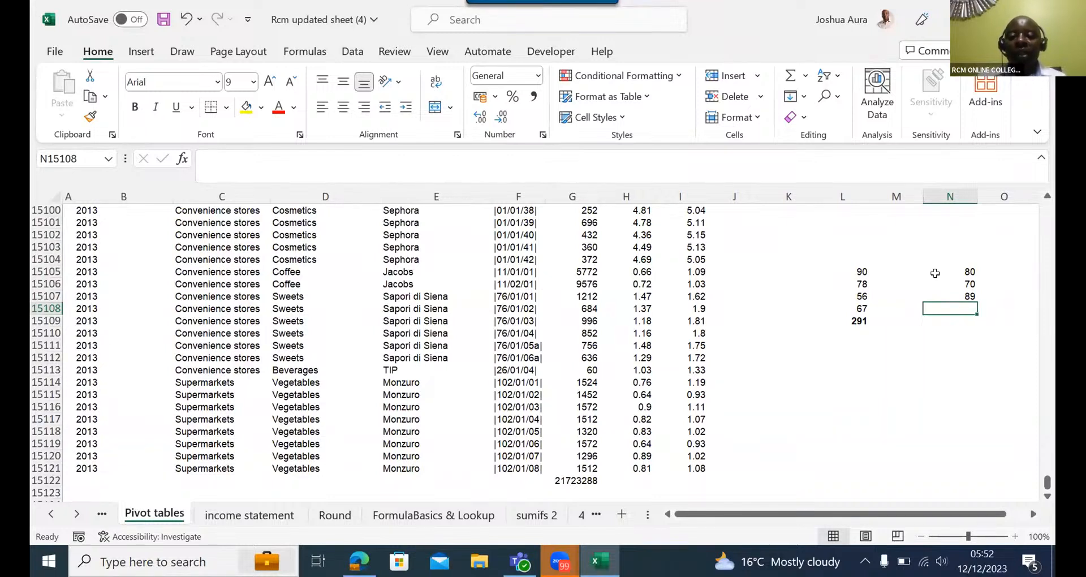
- Total N15105:N15107 in N15108 with AutoSum and select the total cell
key(alt+equal)
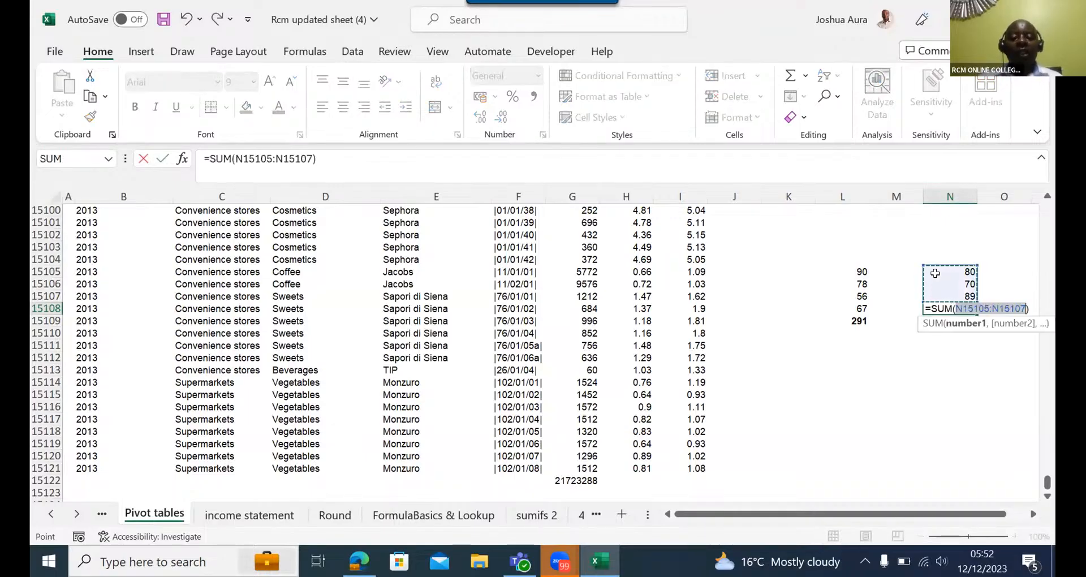
key(Return)
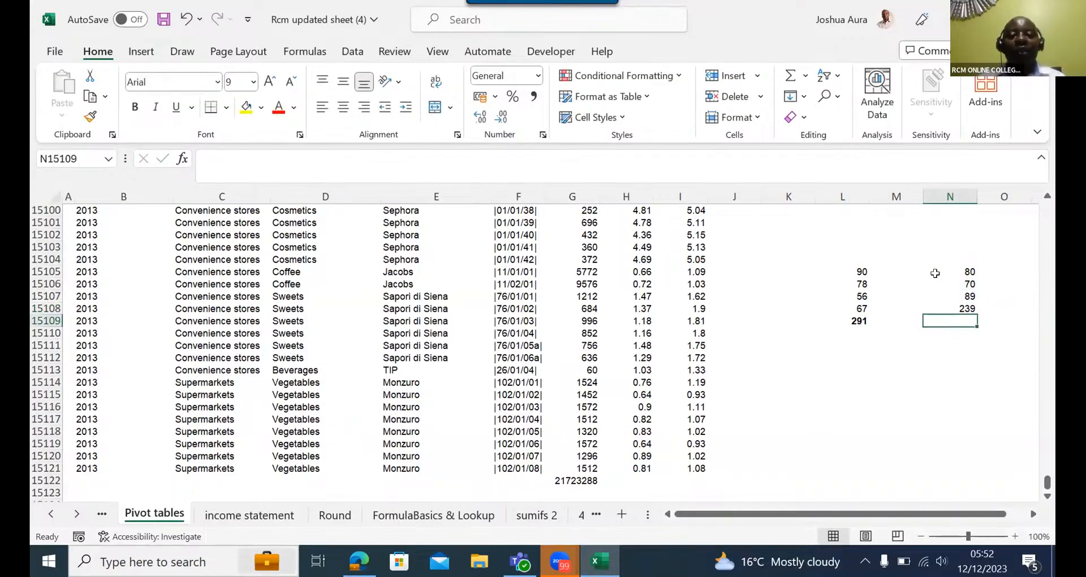
click(962, 308)
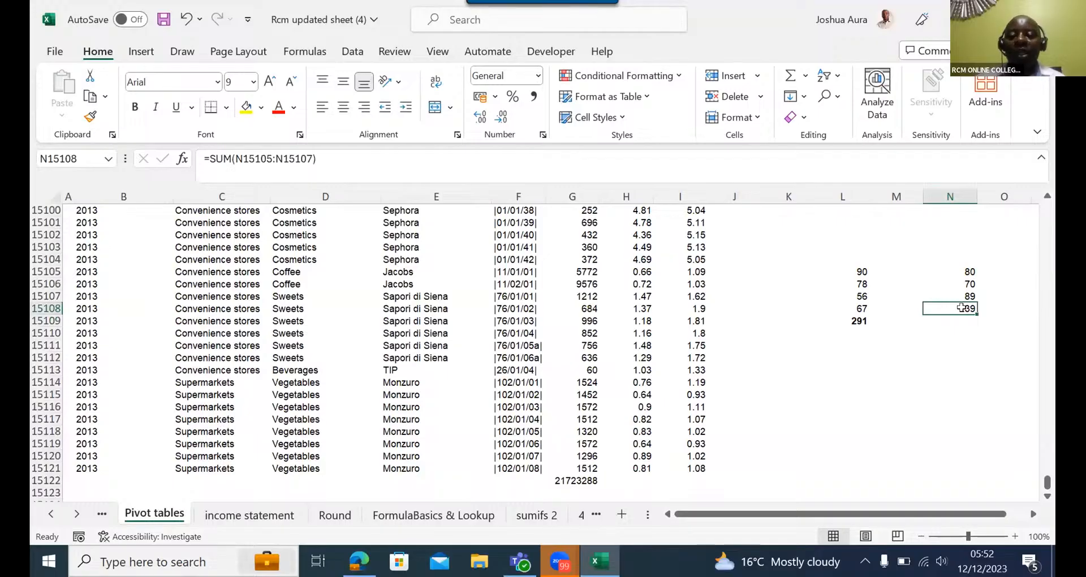
- Replace the total in N15108 with a manually entered SUM formula over N15105:N15107
key(Delete)
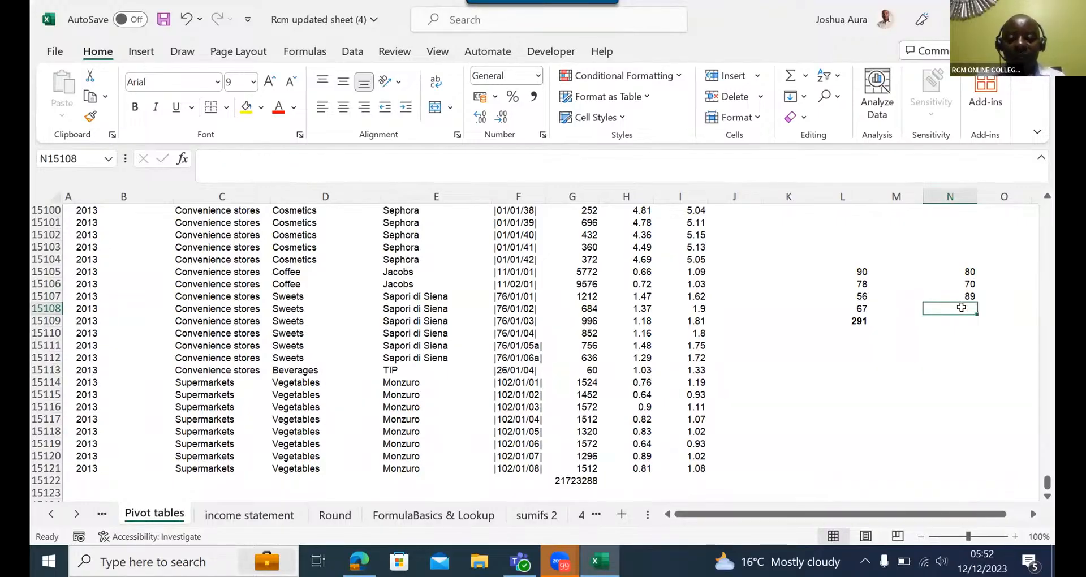
text(=sum)
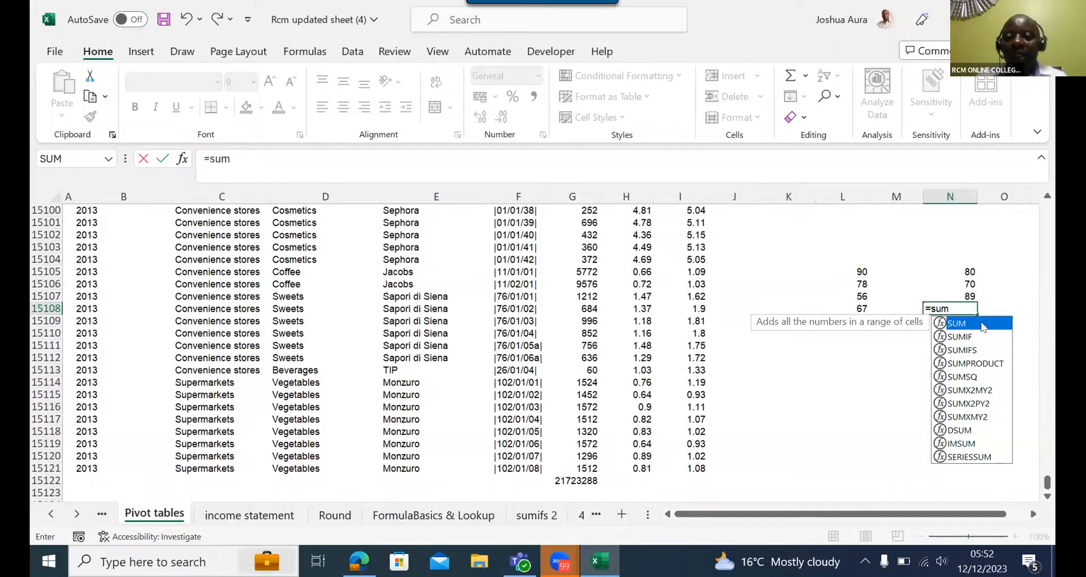
double_click(983, 325)
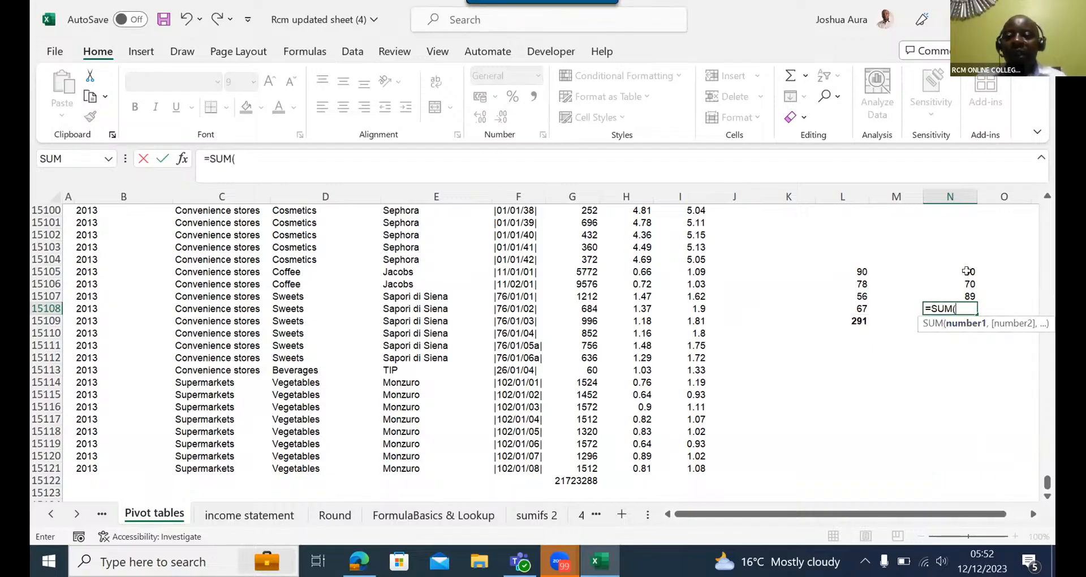
drag(967, 271, 967, 291)
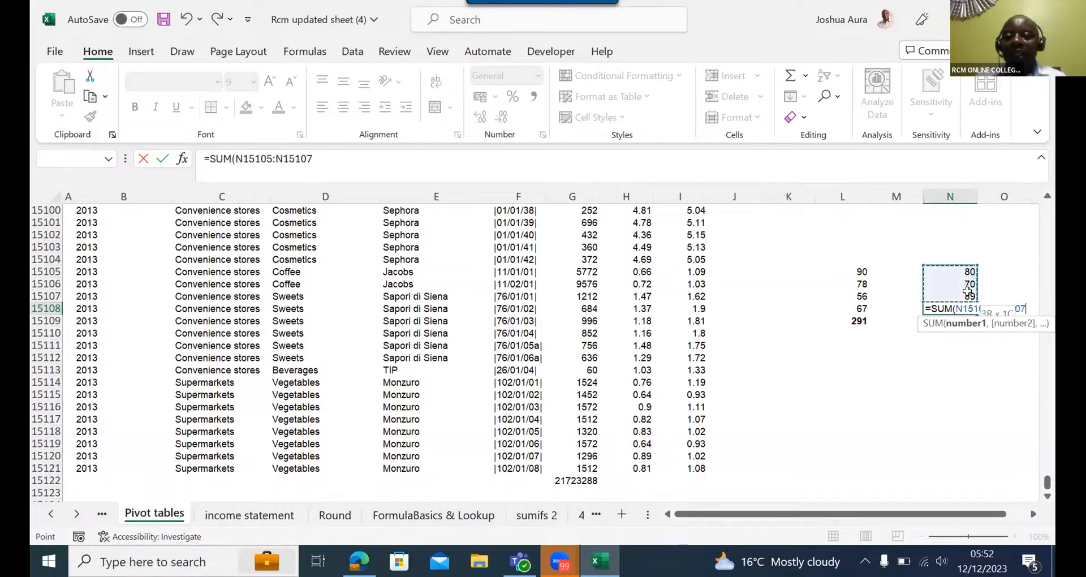
key(Return)
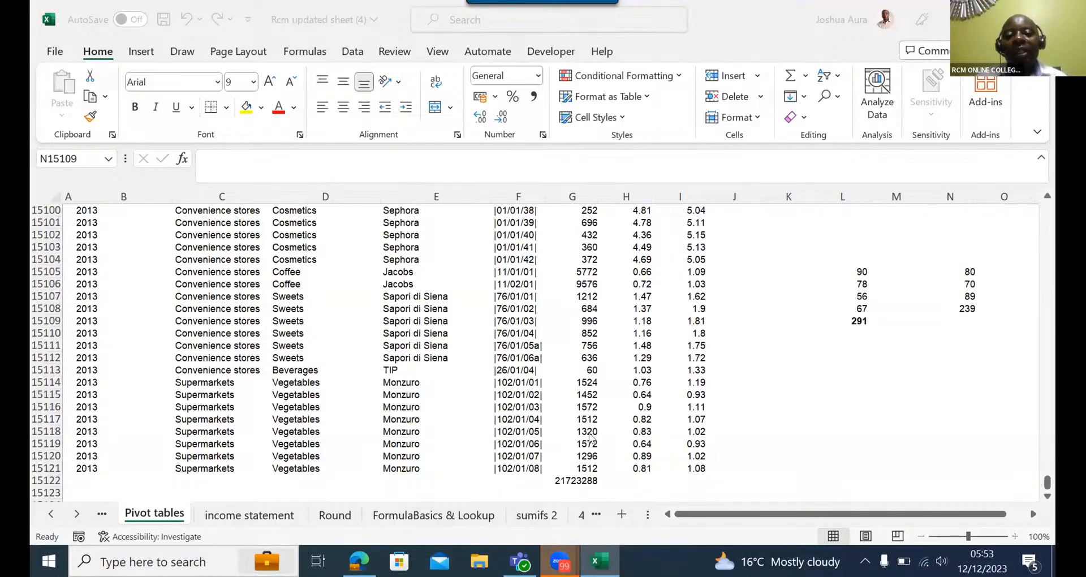
- Delete the Volume total in G15122 and jump back up to the column's header in G3
click(574, 478)
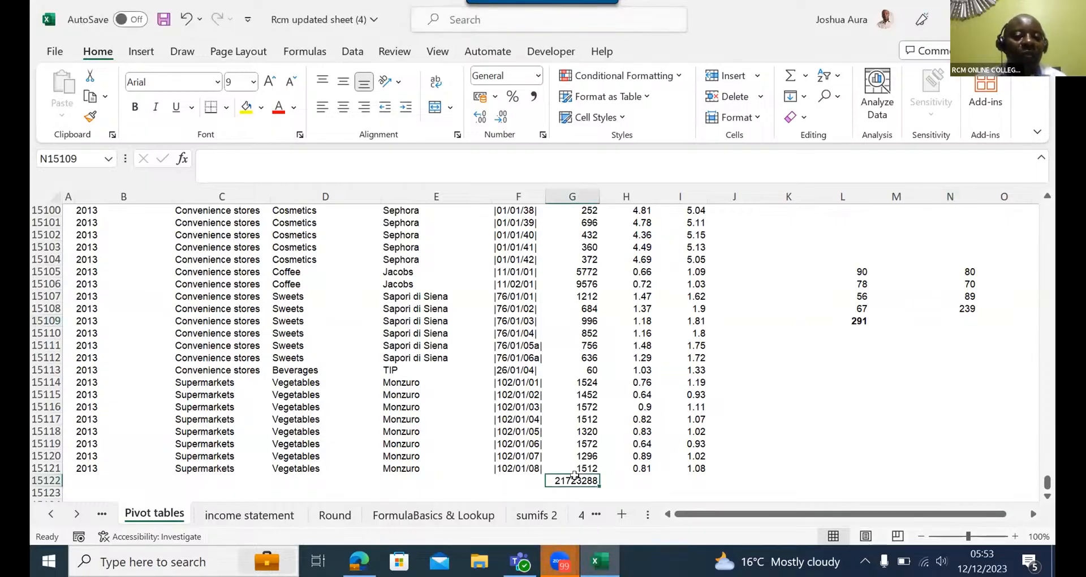
key(Delete)
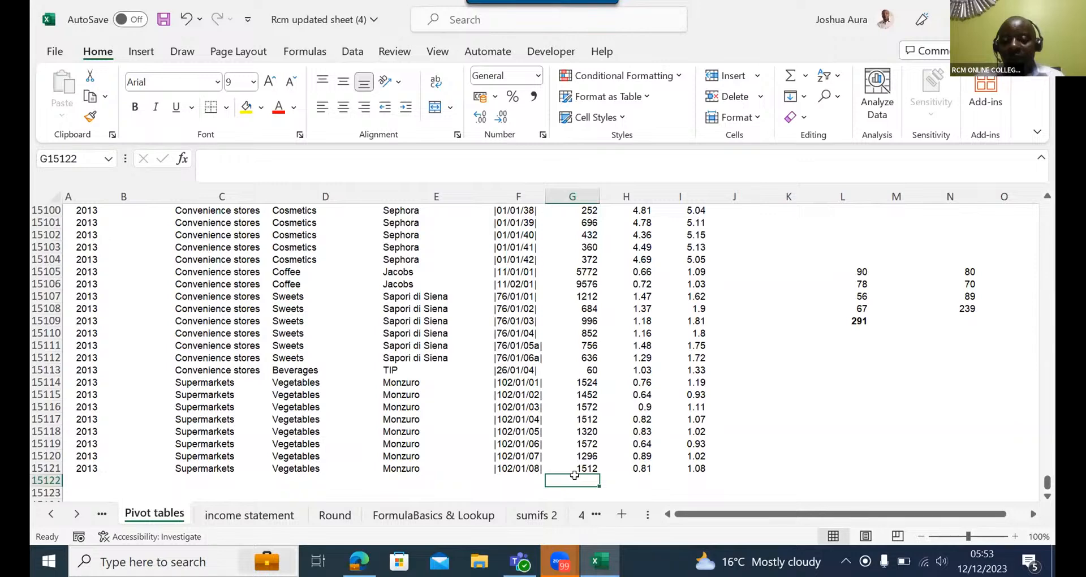
key(Up)
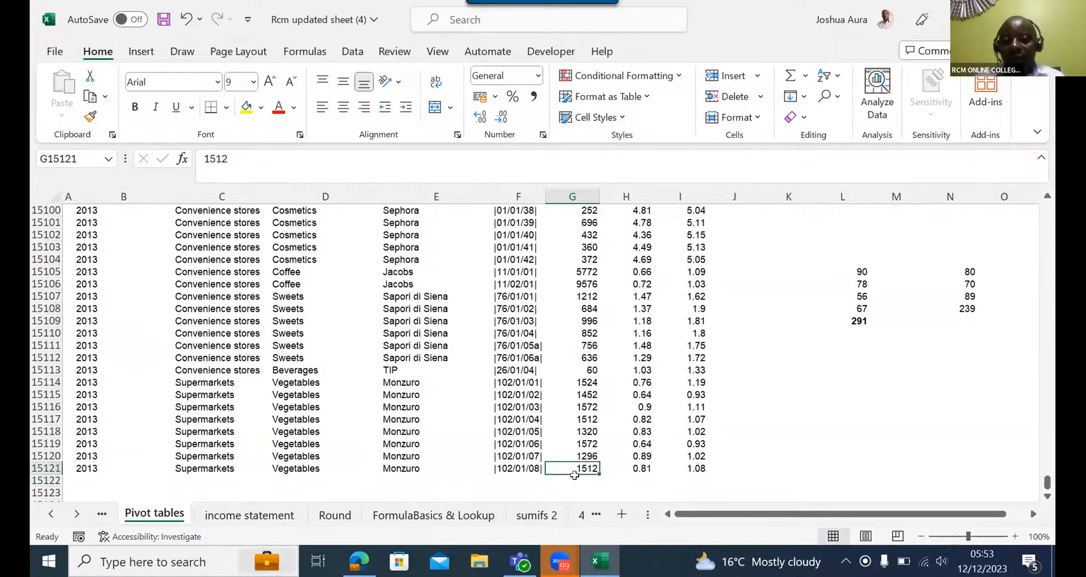
key(ctrl+Up)
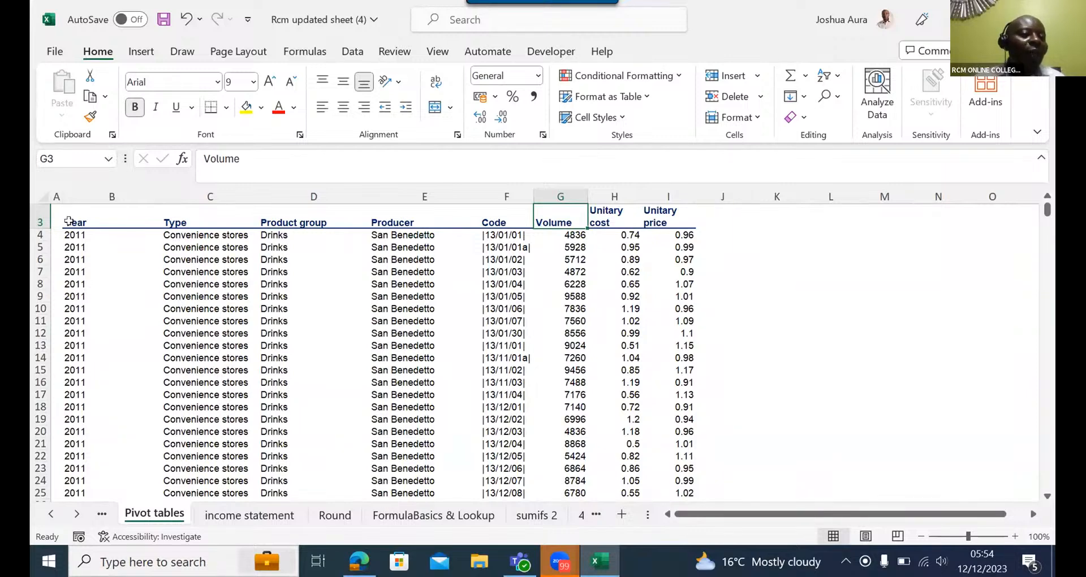
- Select the whole sales table from the Year header in B3 down to its last row, and return to the top of the sheet
click(73, 220)
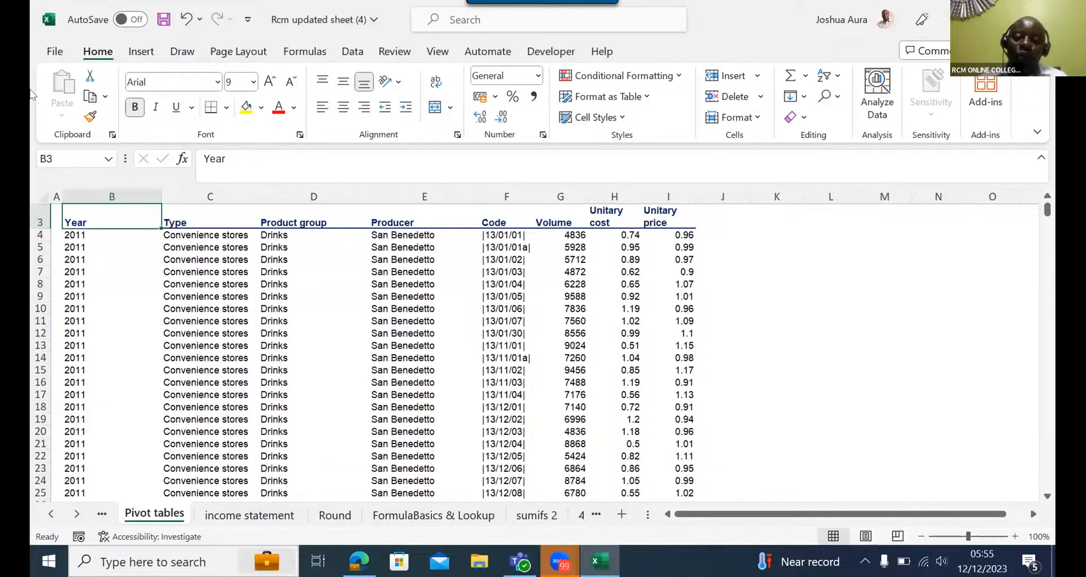
key(ctrl+shift+Right)
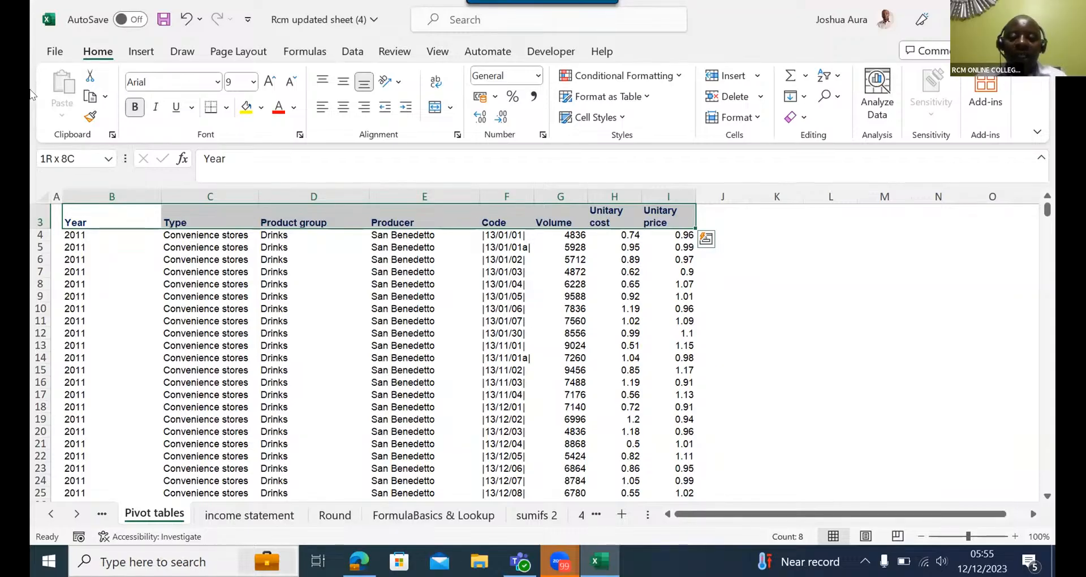
key(ctrl+shift+Down)
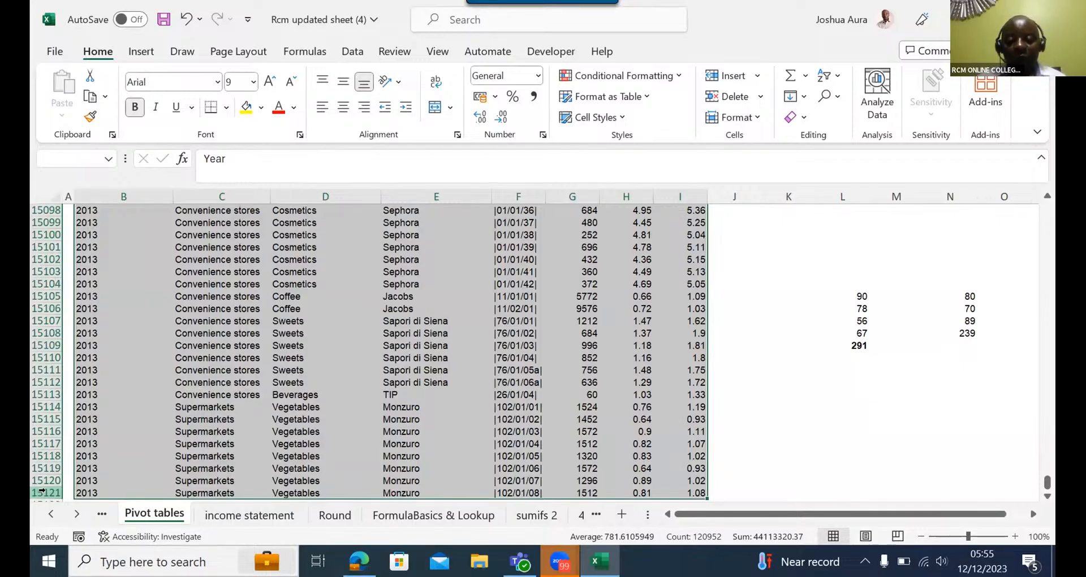
key(ctrl+Home)
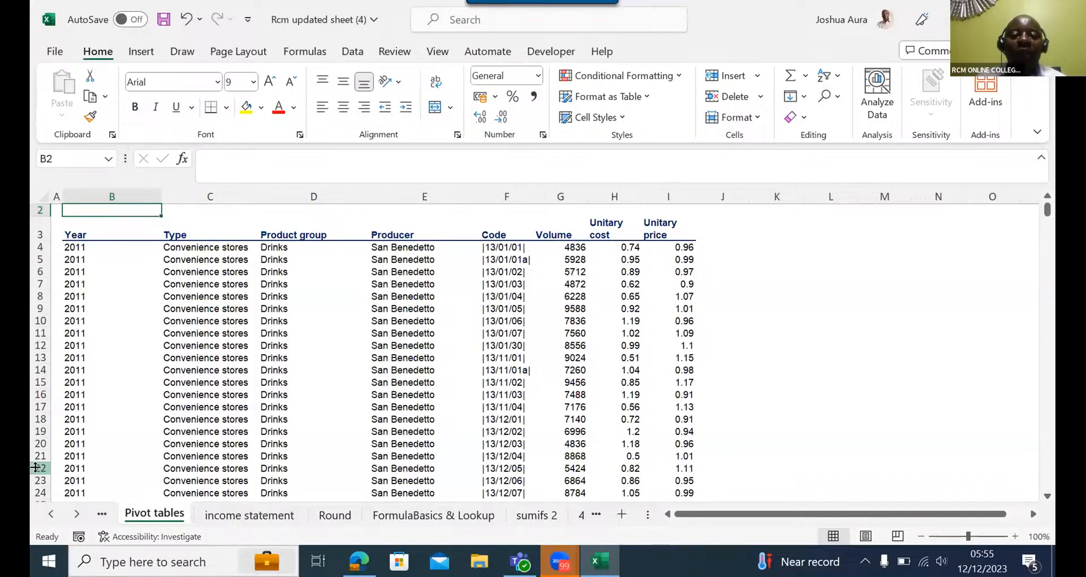
- Browse through the names of the workbook's other worksheets and return to the Pivot tables sheet name
click(73, 512)
click(74, 512)
click(74, 511)
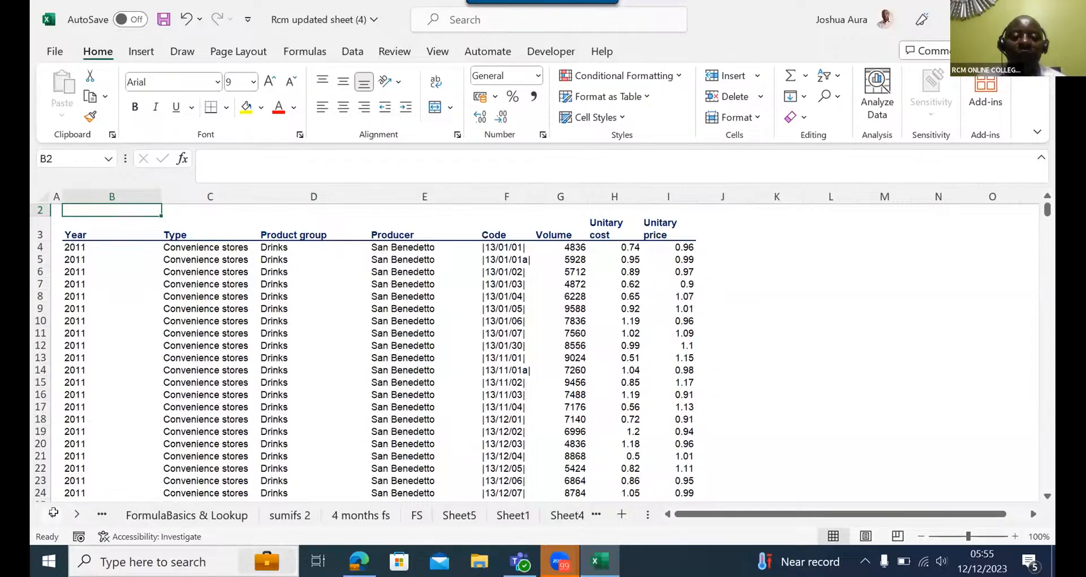
click(52, 512)
click(50, 511)
click(48, 511)
click(48, 512)
click(48, 511)
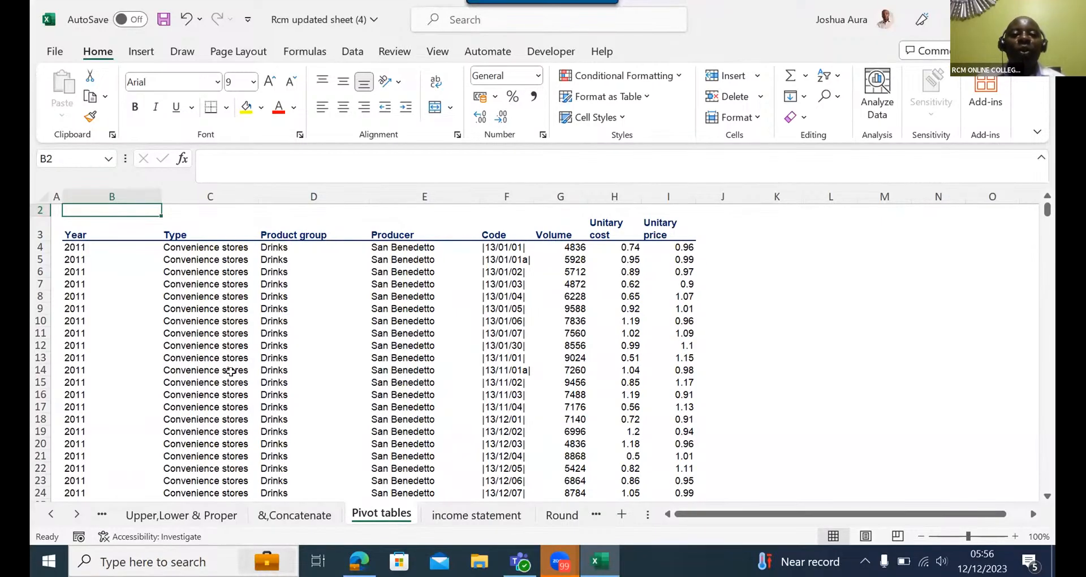
- Repeat the full sales table selection from the Year header twice, extending across and down, and return to the top each time
click(68, 232)
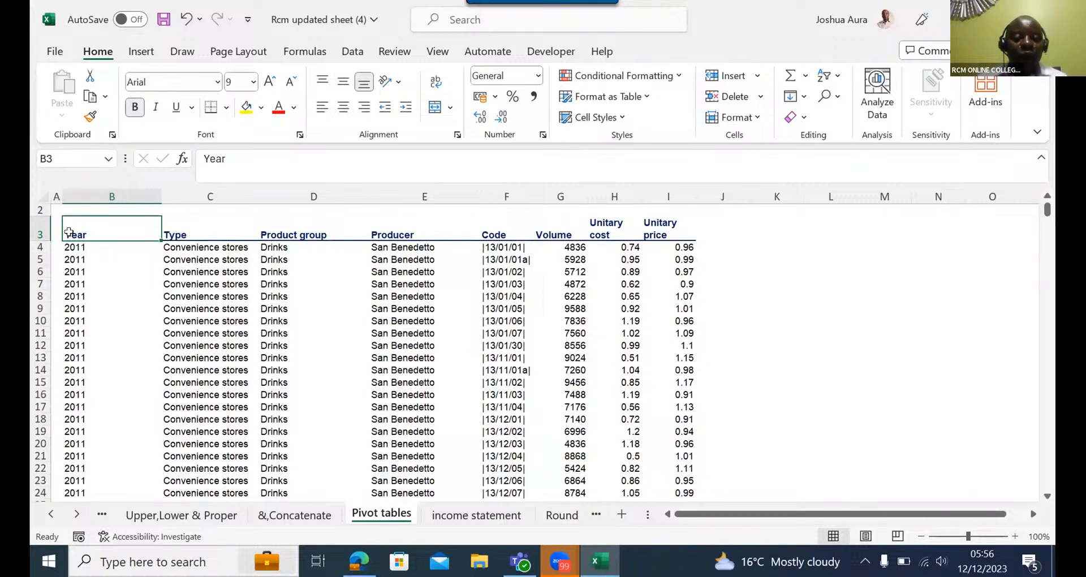
key(ctrl+shift+Right)
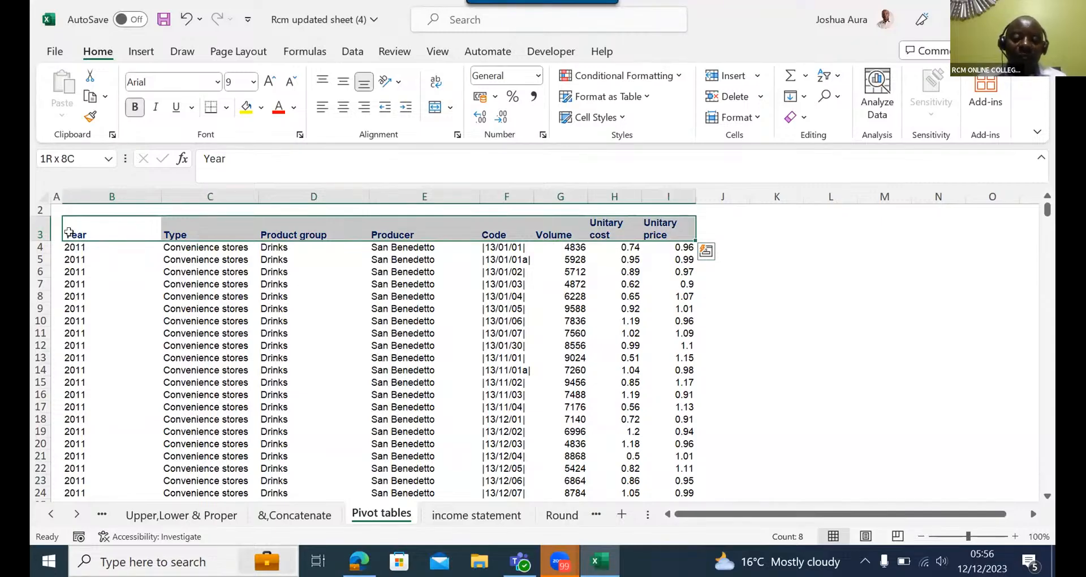
key(ctrl+shift+Down)
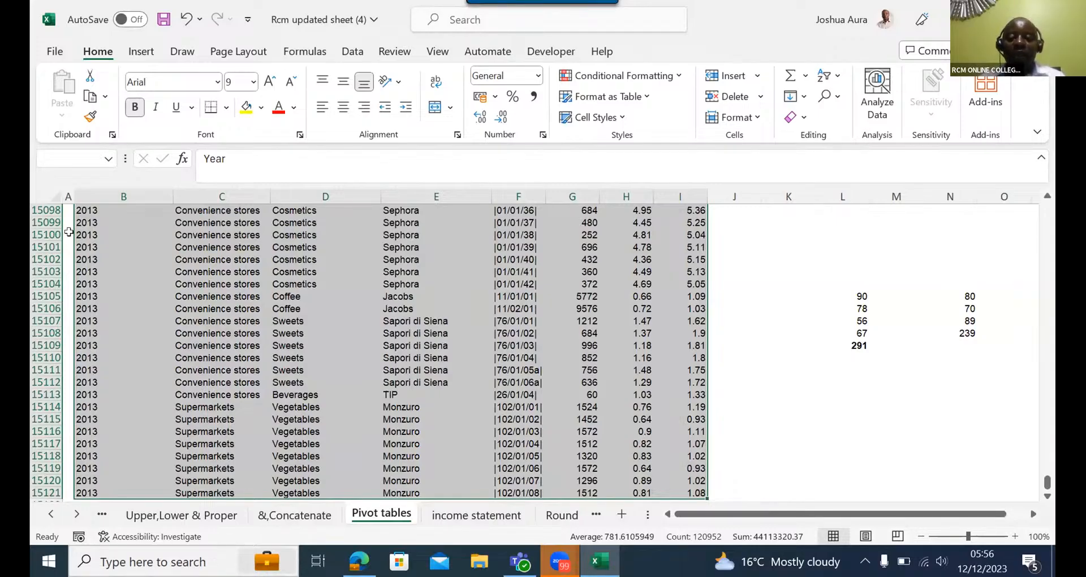
key(Up)
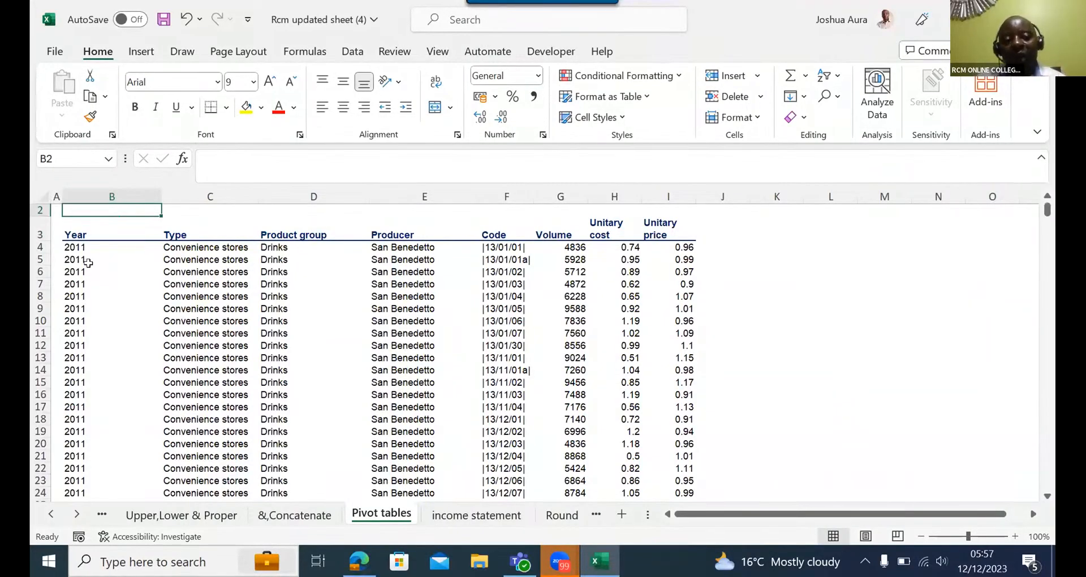
click(71, 234)
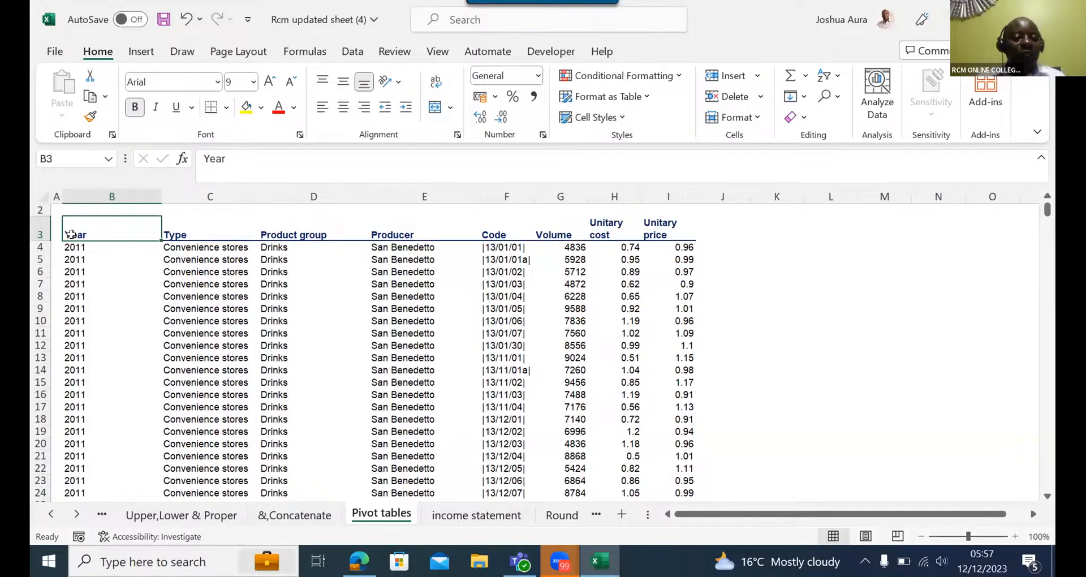
key(ctrl+shift+Right)
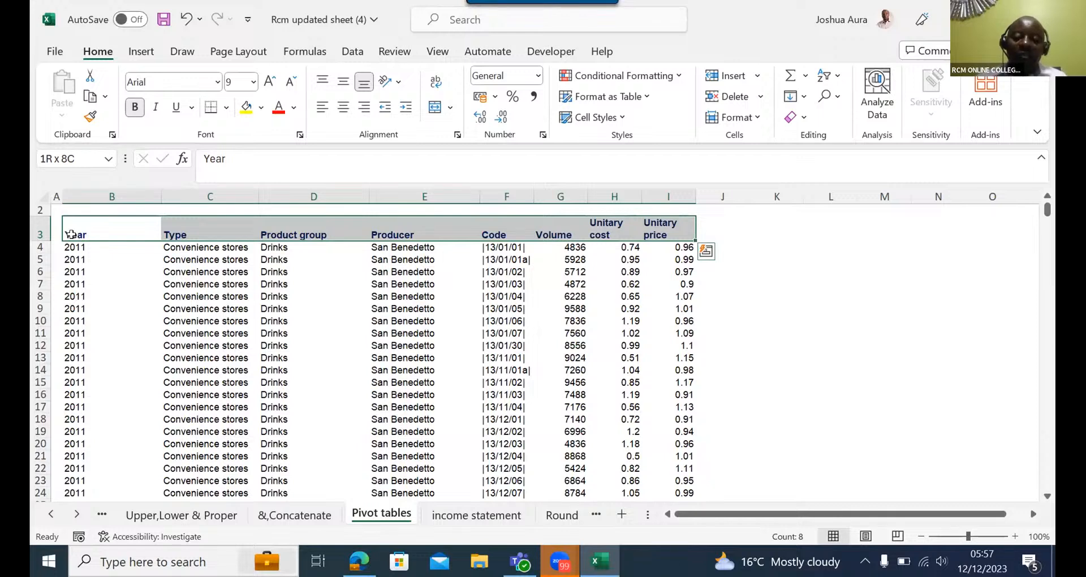
key(ctrl+shift+Down)
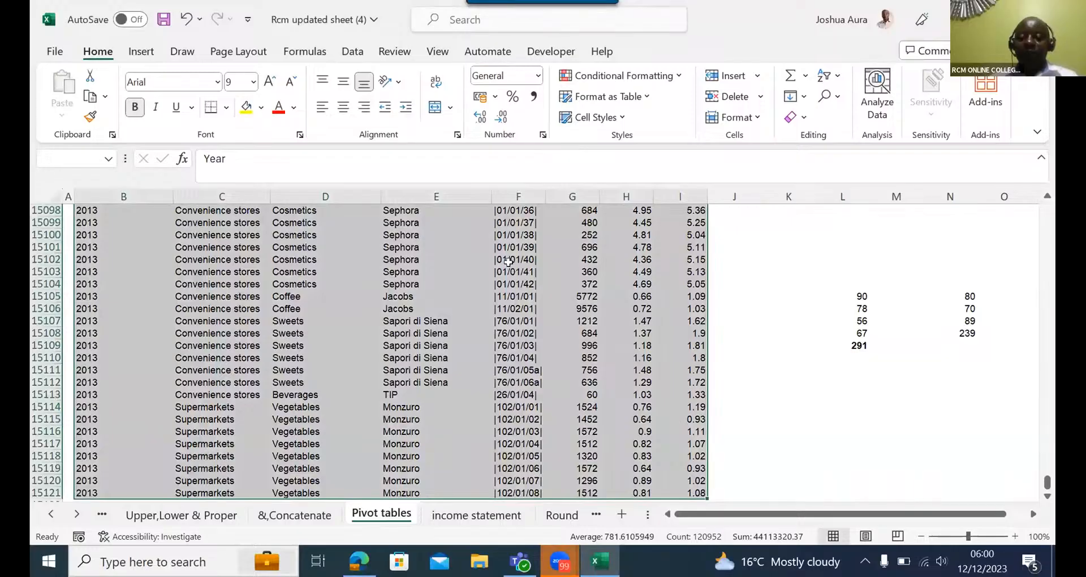
key(ctrl+Home)
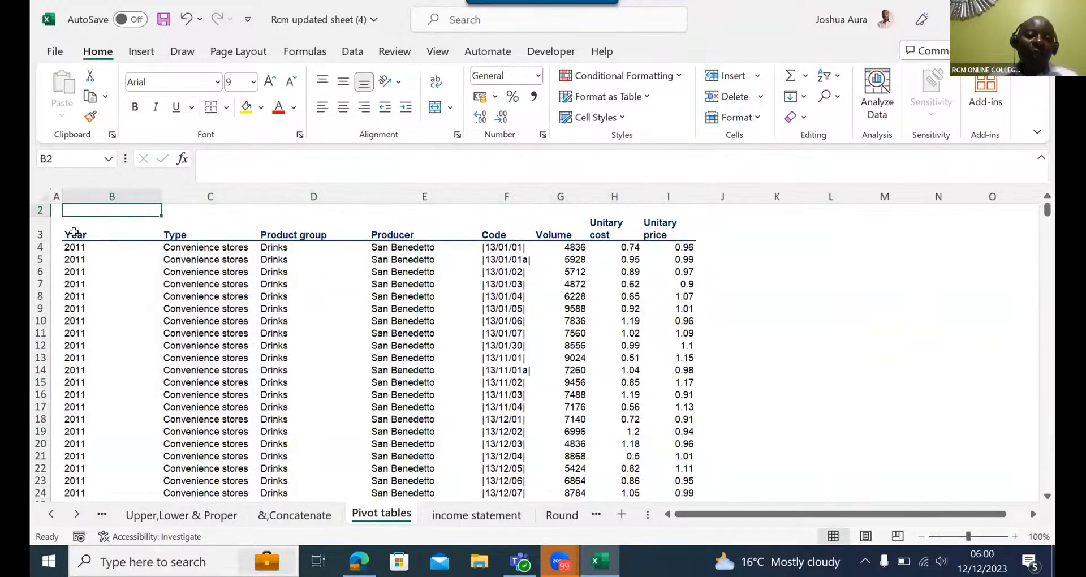
- Create a PivotTable on a new worksheet from the full sales table range B3:I15121
click(74, 232)
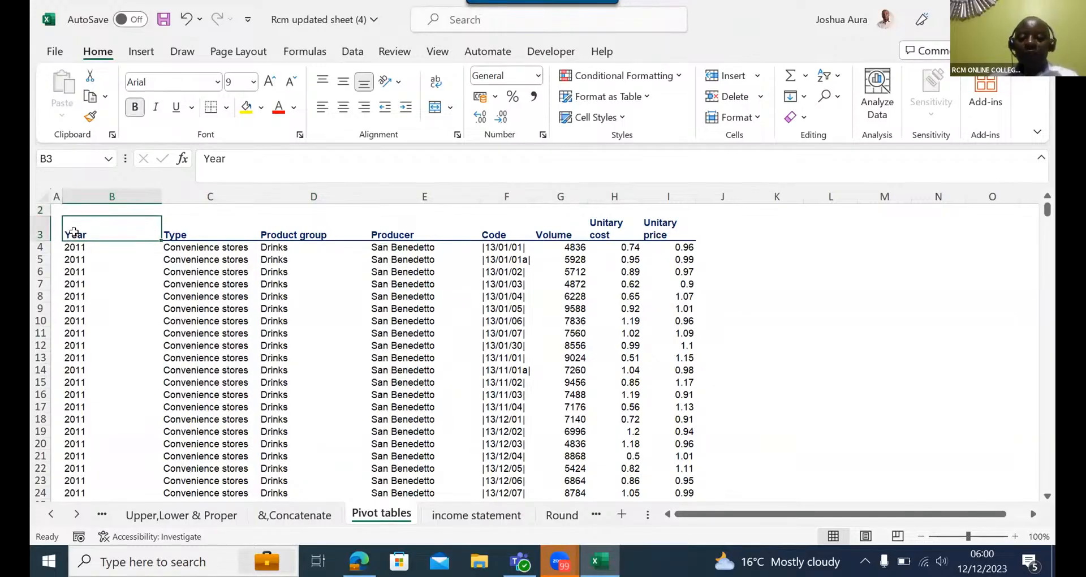
key(ctrl+shift+Right)
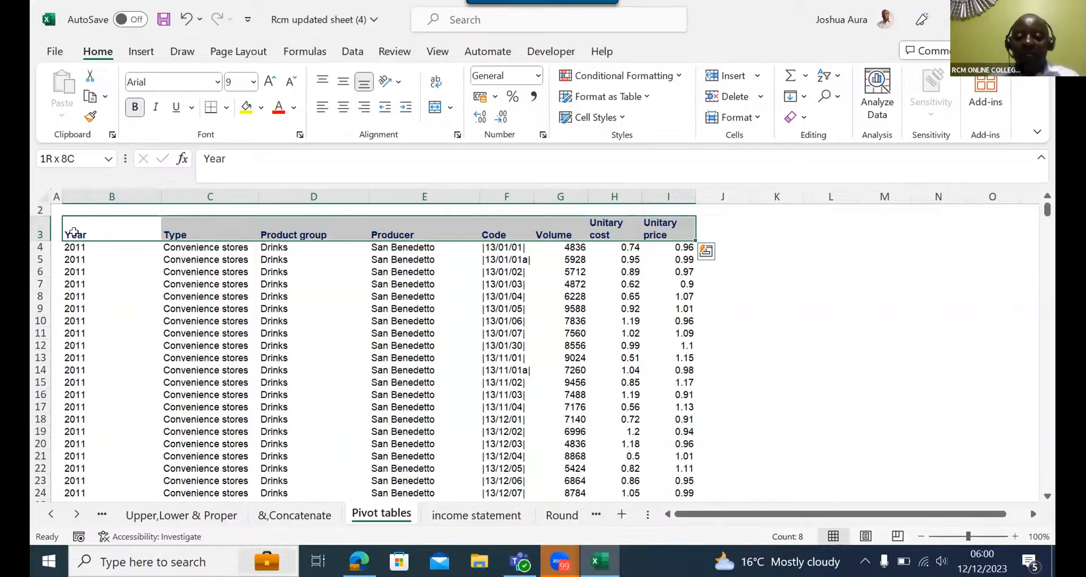
key(ctrl+shift+Down)
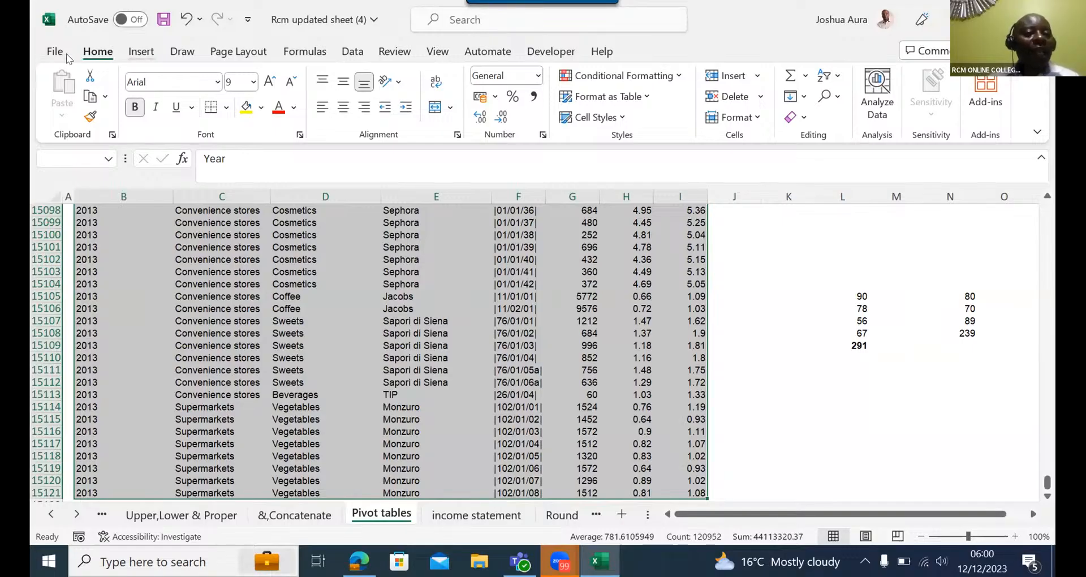
scroll(66, 58, down, 1)
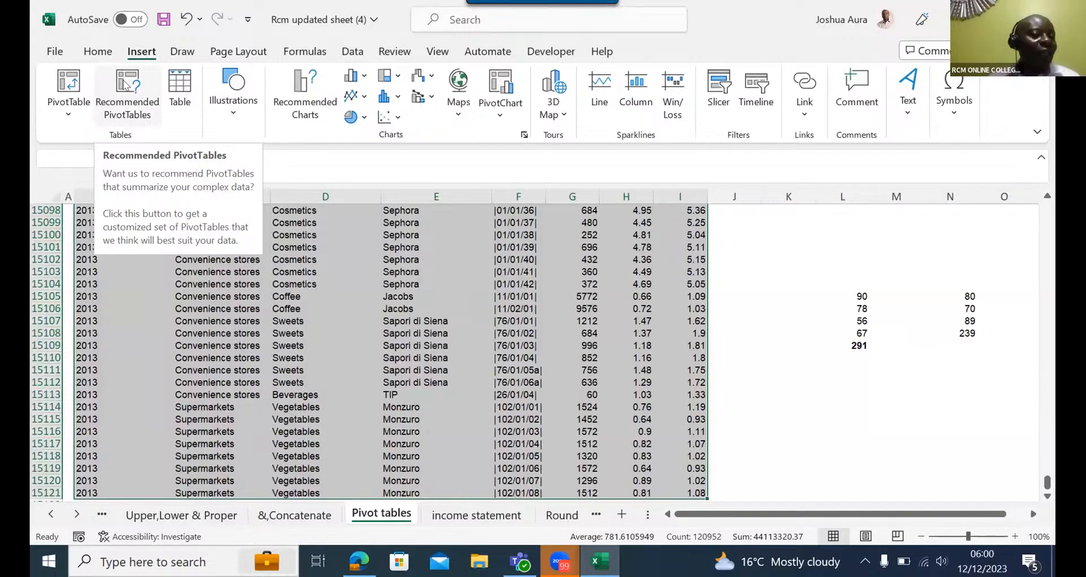
click(68, 85)
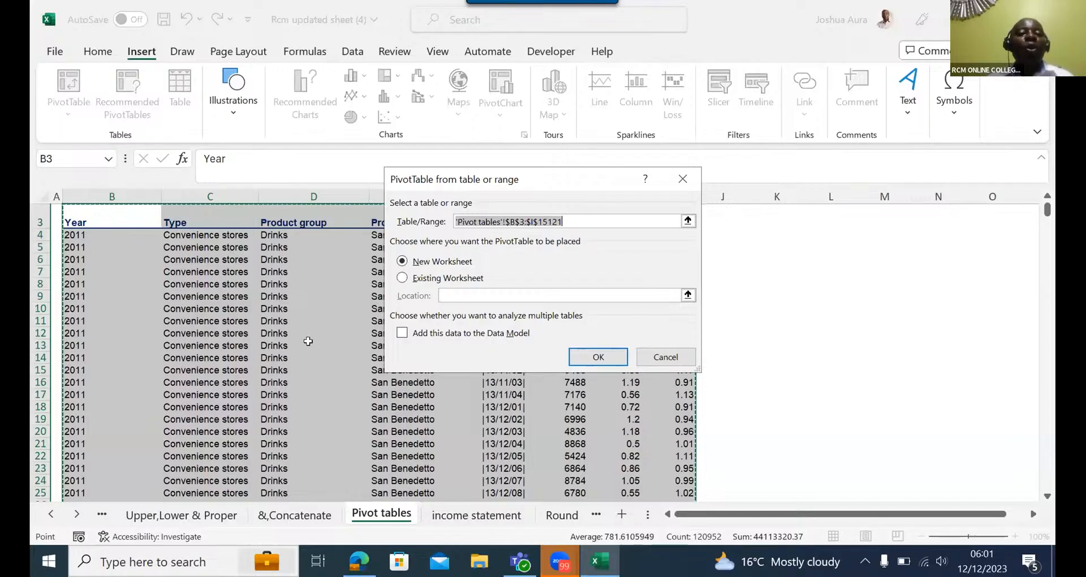
click(603, 362)
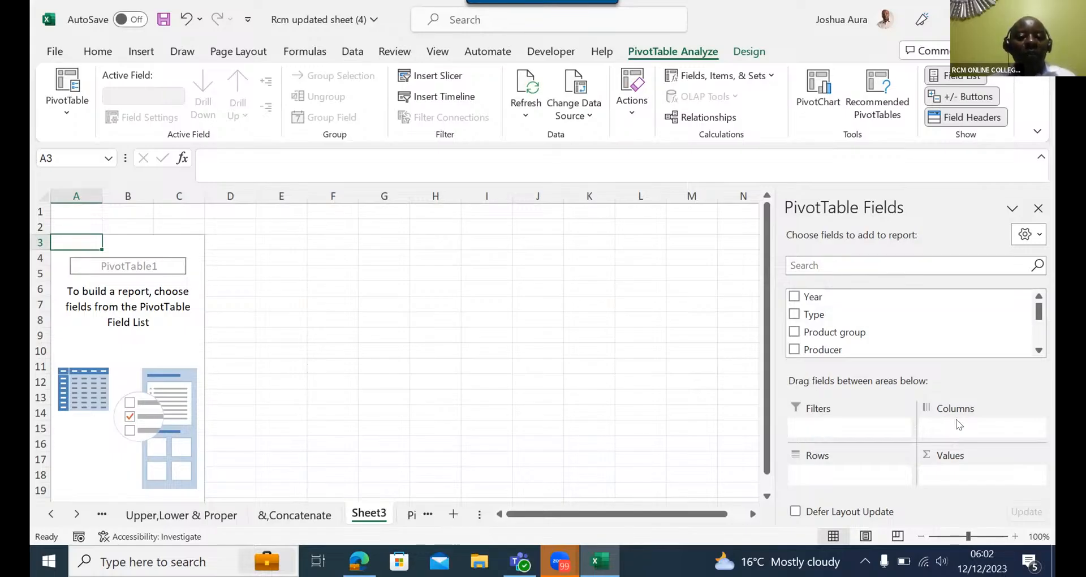
- Add the Volume field to the PivotTable's Values area
click(1038, 350)
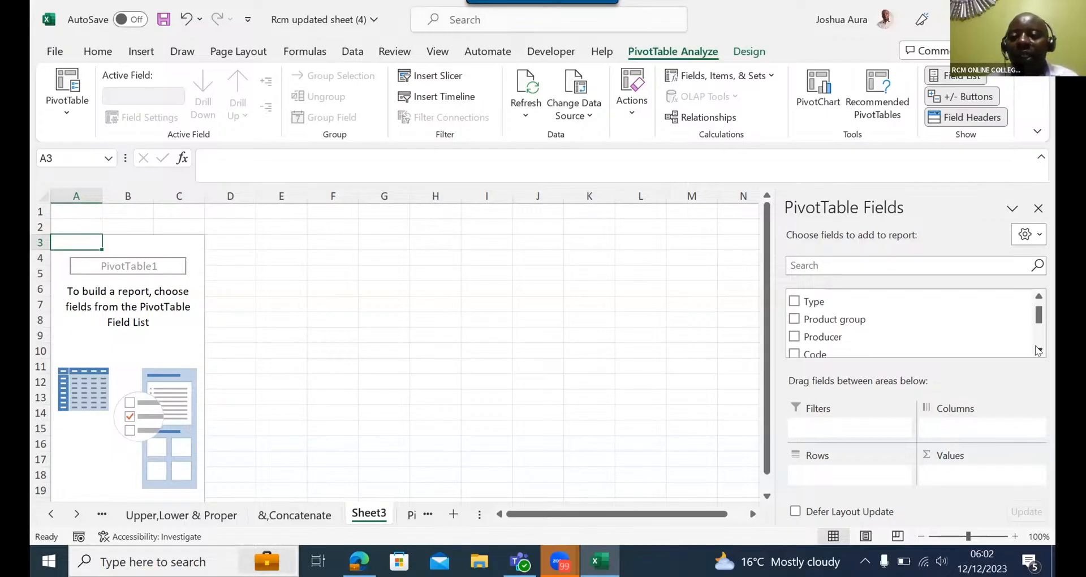
click(1039, 350)
click(1039, 350)
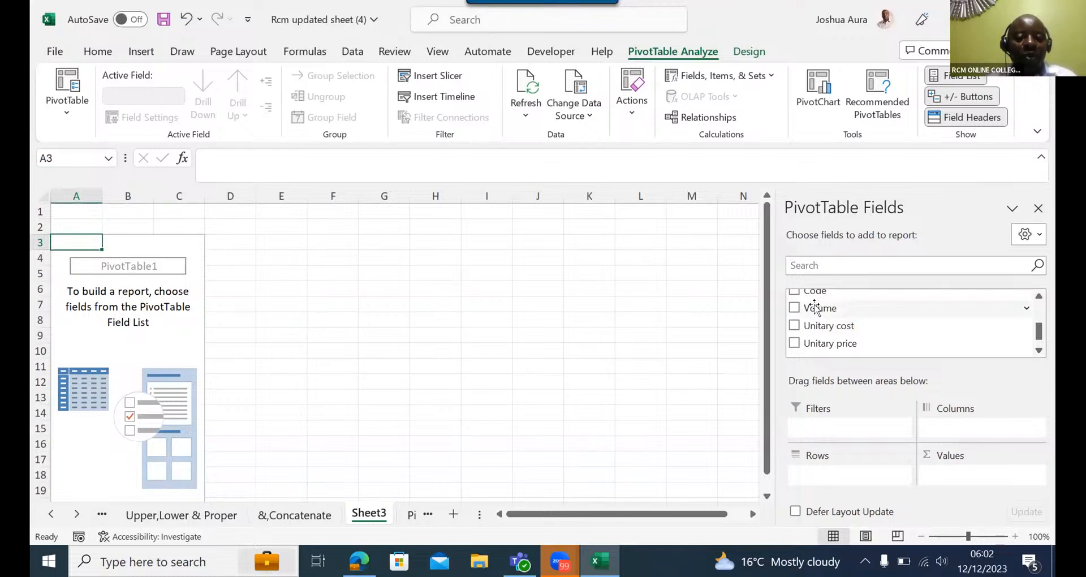
drag(814, 309, 941, 474)
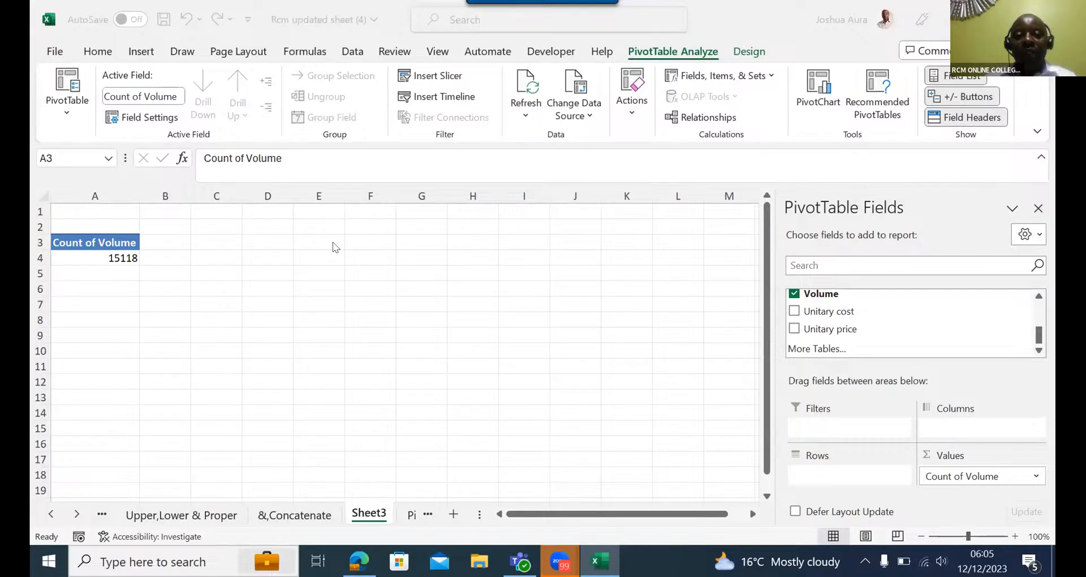
- Delete the Sheet3 worksheet that holds the PivotTable
click(369, 517)
right_click(369, 515)
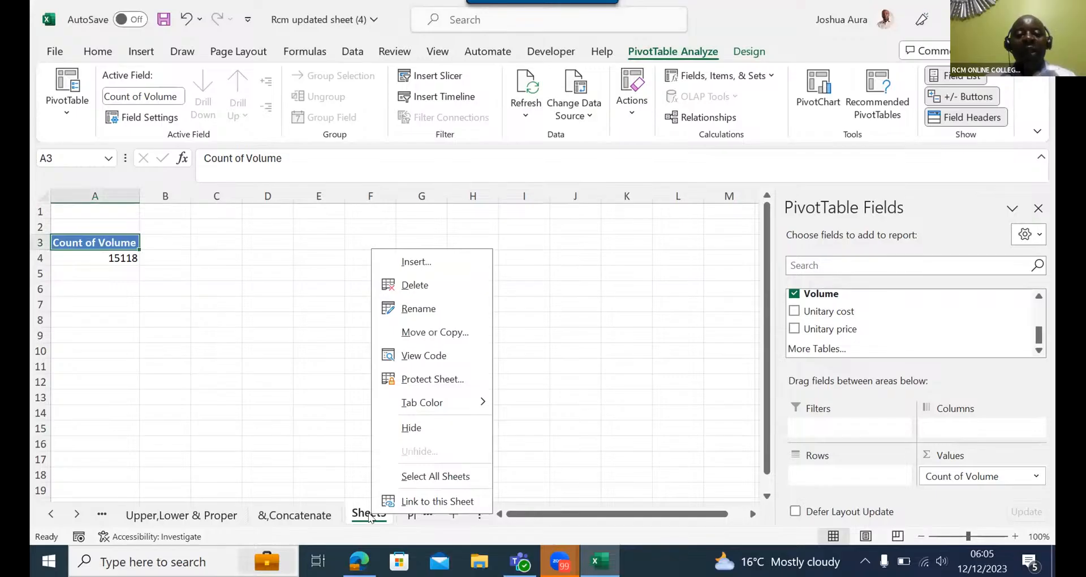
click(414, 285)
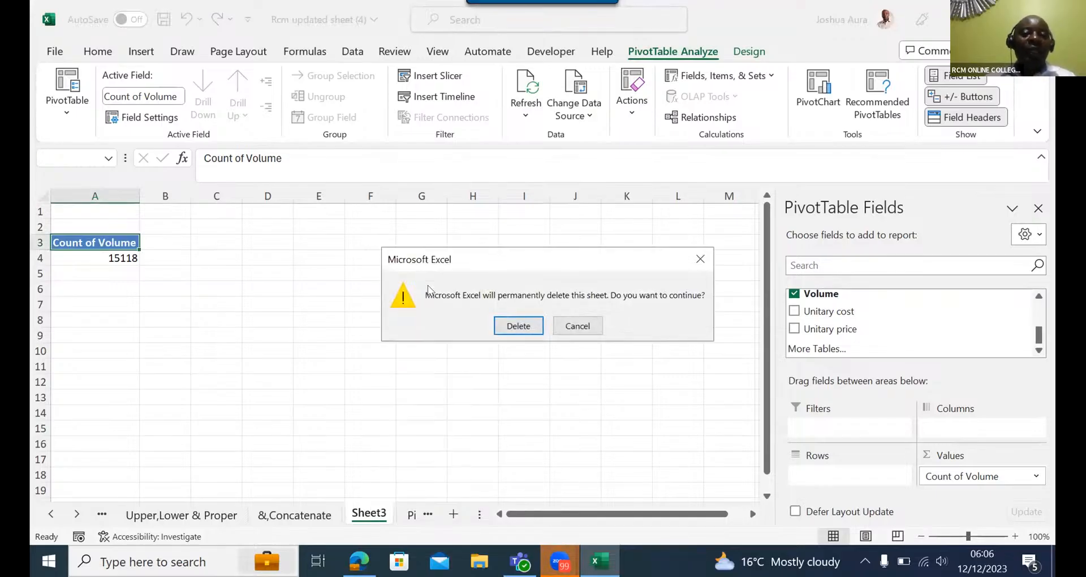
click(518, 326)
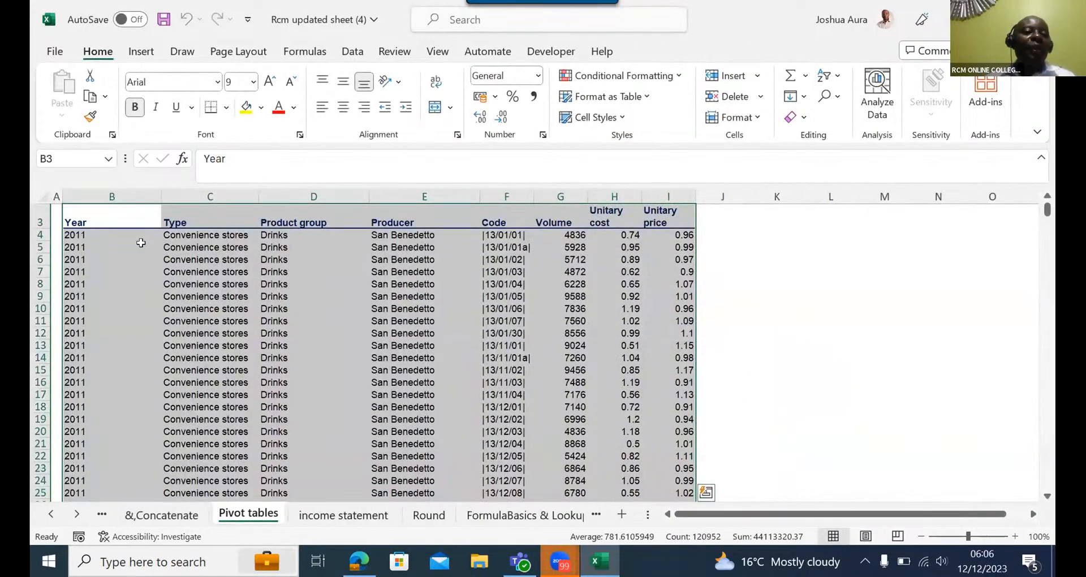
- Try selecting the sales table manually from the Year header, and return to the Year header cell alone
click(88, 217)
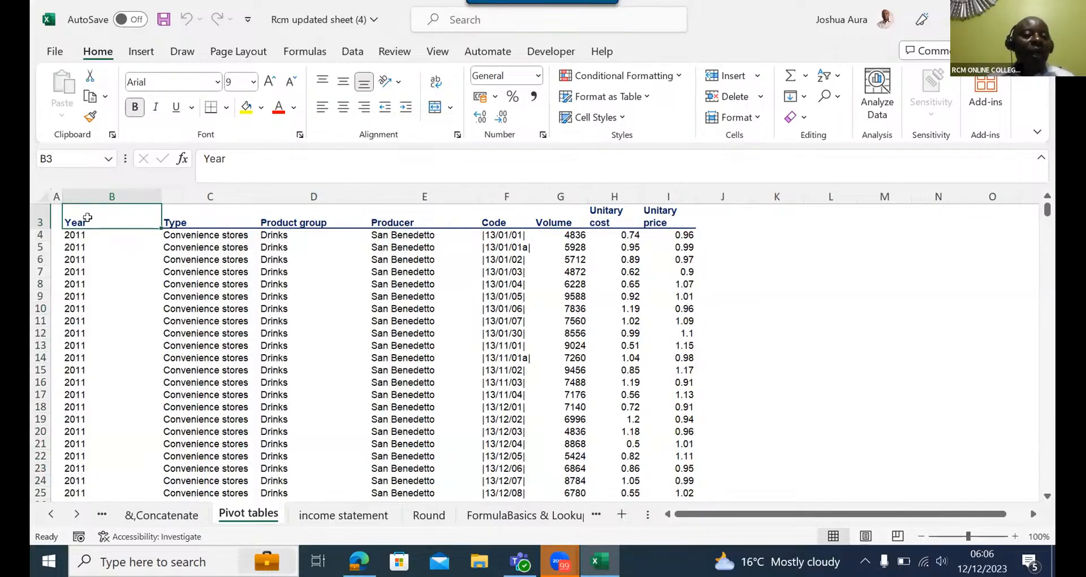
drag(87, 217, 671, 94)
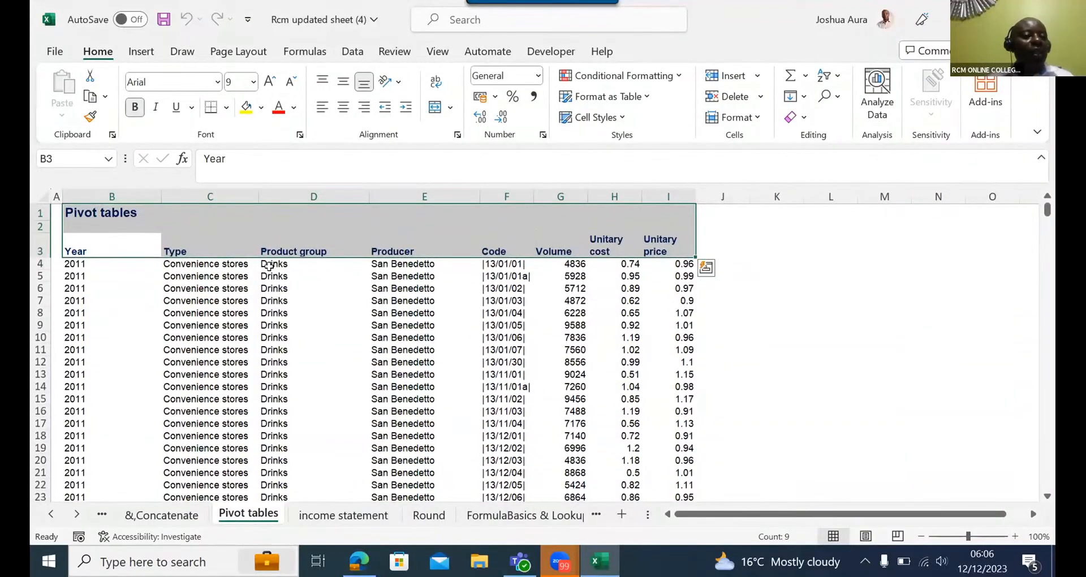
click(74, 247)
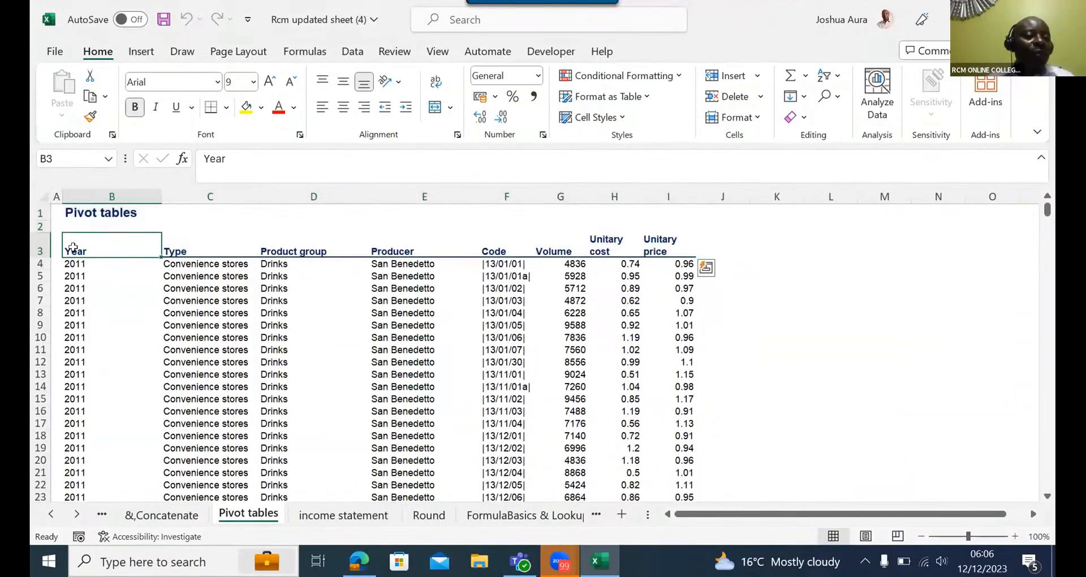
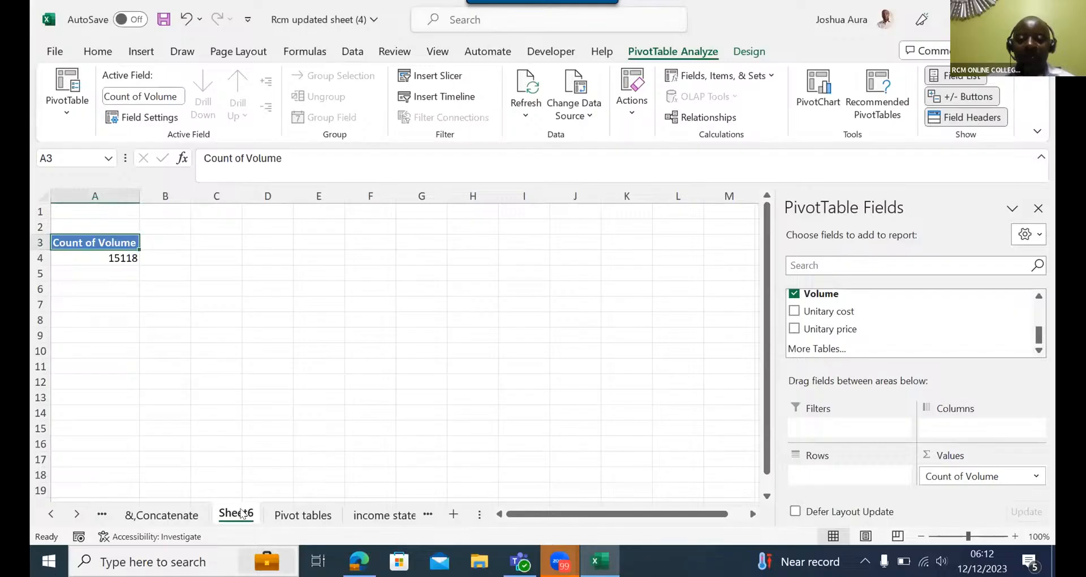
- Delete the Sheet6 worksheet that holds the Count of Volume PivotTable
right_click(236, 516)
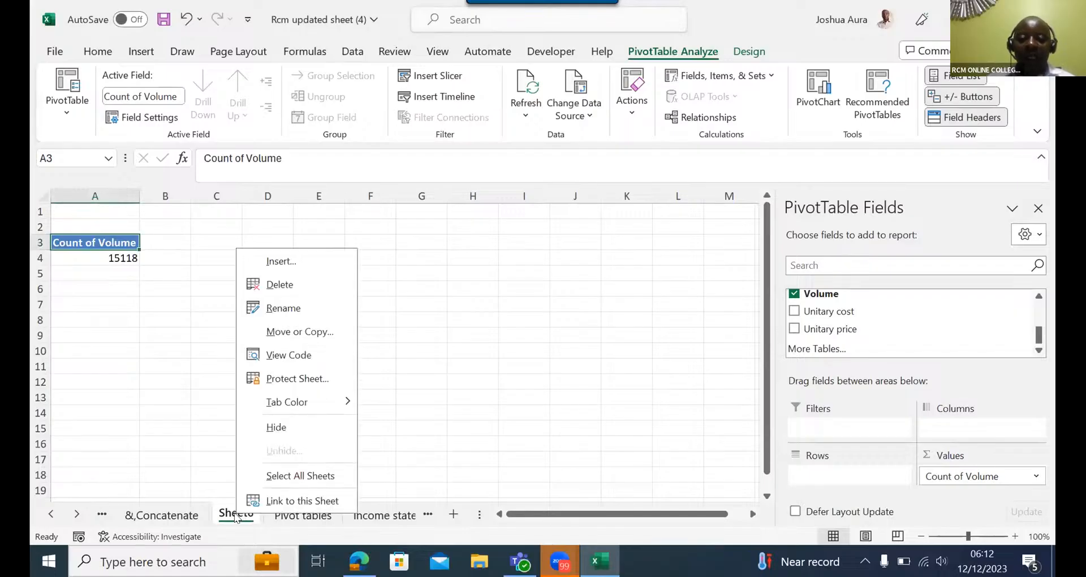
click(293, 286)
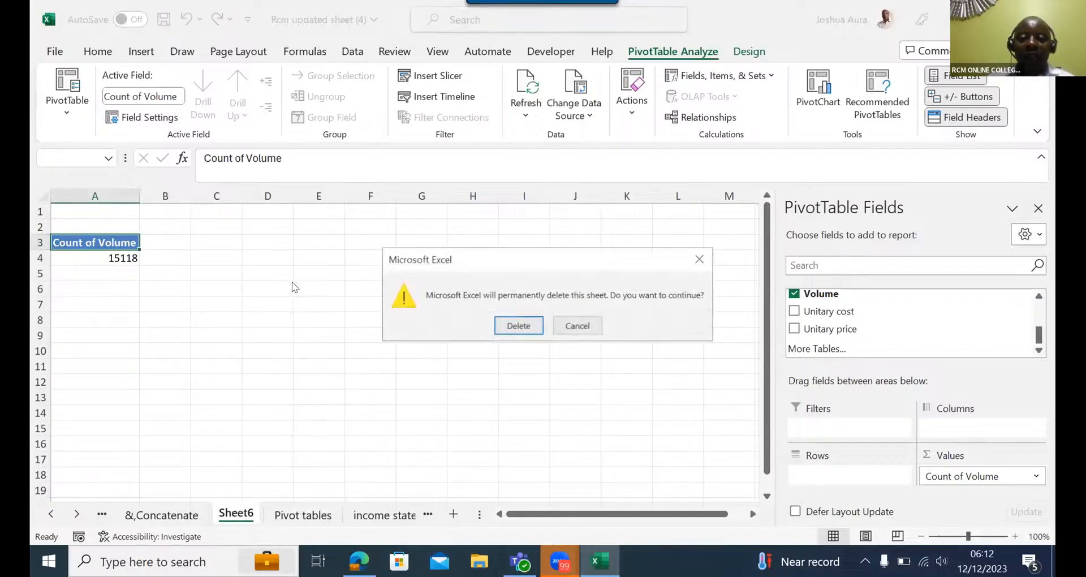
click(506, 326)
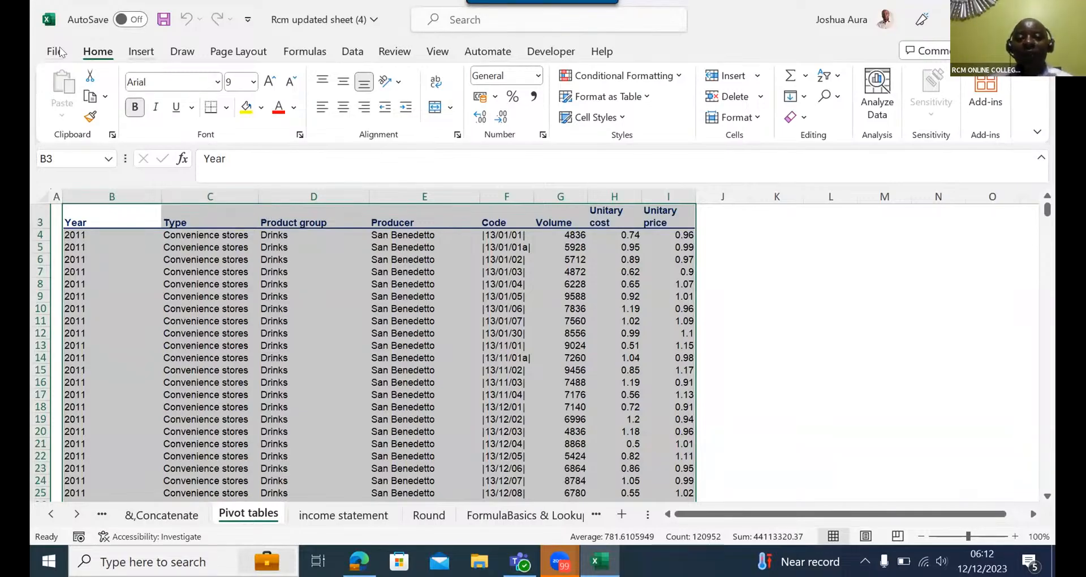
- Create a PivotTable on a new worksheet from the selected sales range B3:I15121 of the Pivot tables sheet
click(140, 52)
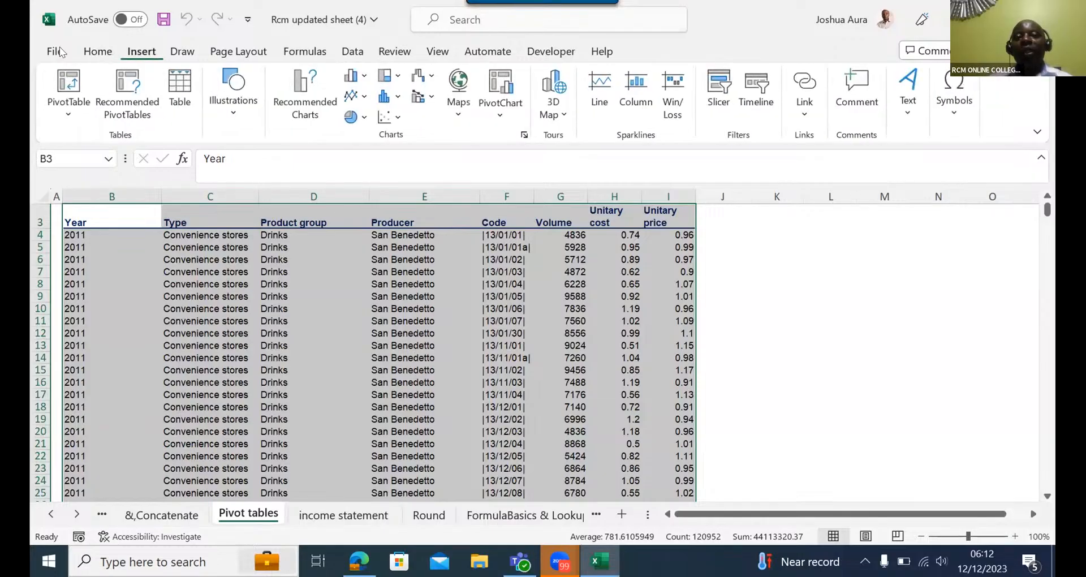
click(66, 80)
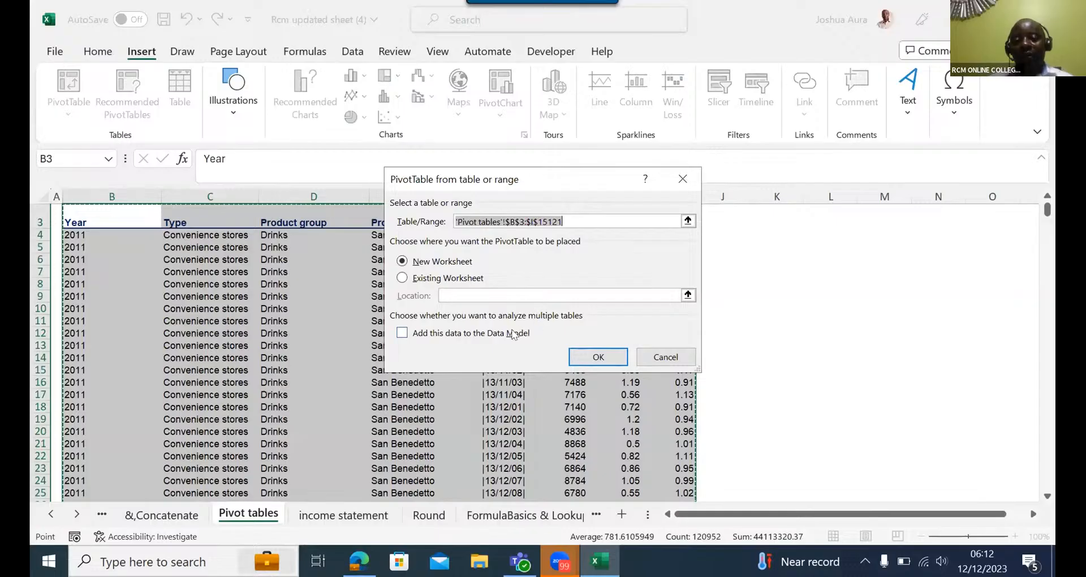
click(598, 356)
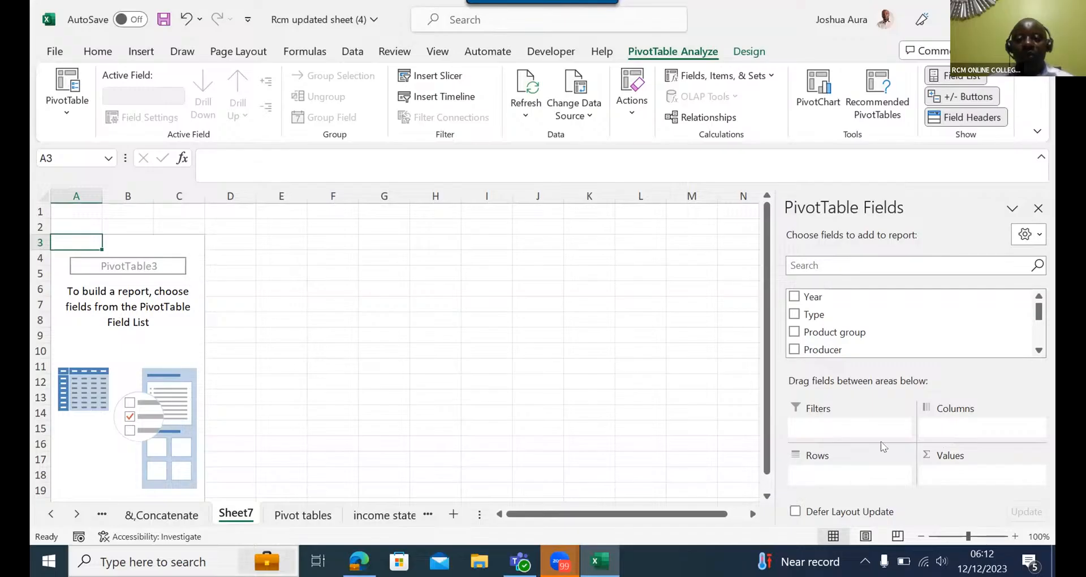
- Place the Volume field in the Values area of the new, empty PivotTable
click(1039, 350)
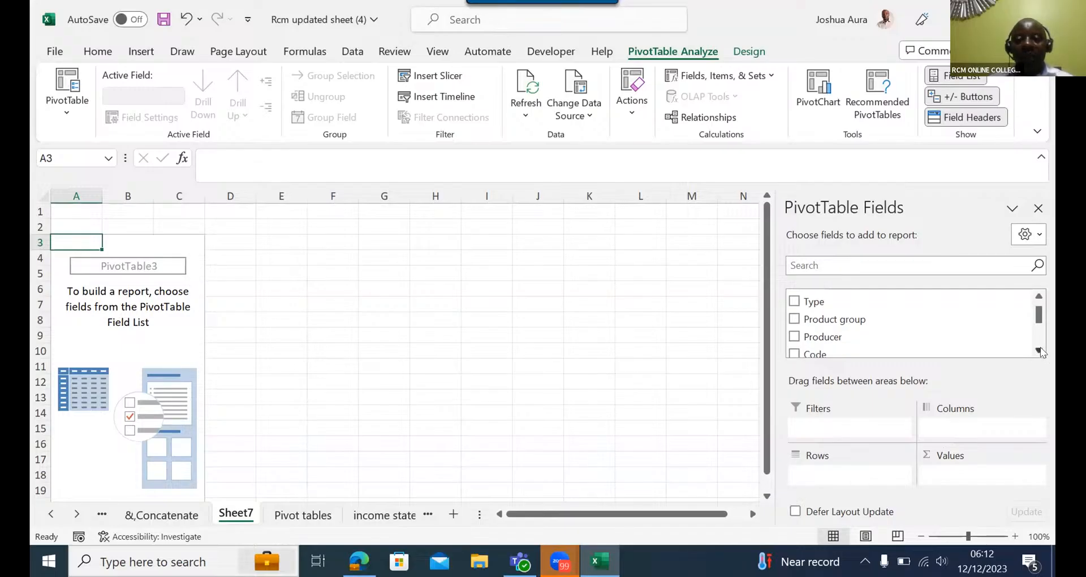
click(1039, 351)
click(1039, 350)
click(1039, 350)
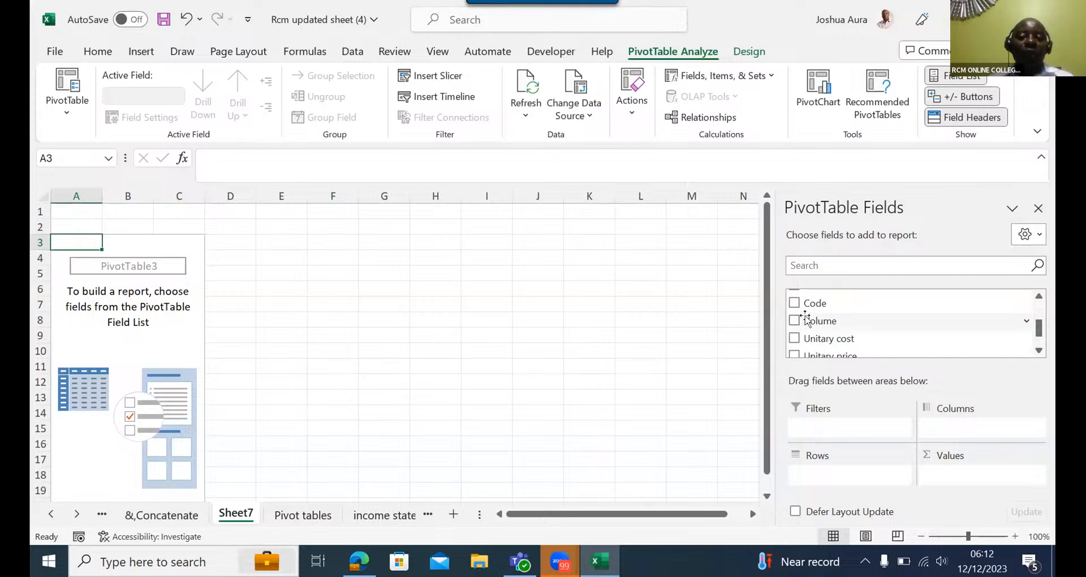
drag(806, 319, 938, 479)
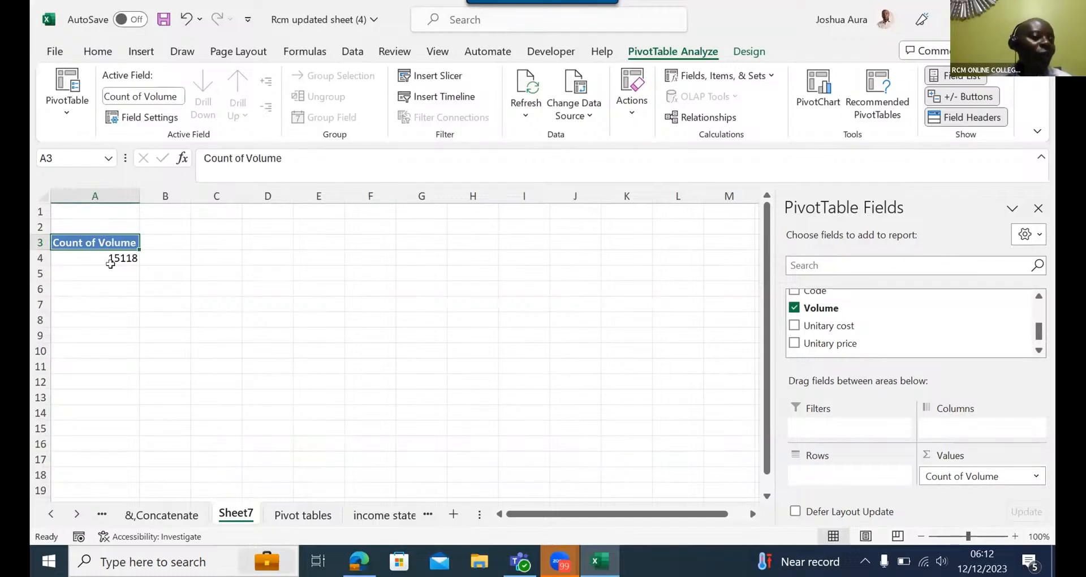
- Change the Volume value field so that it is summarized by Sum
mouse_move(119, 262)
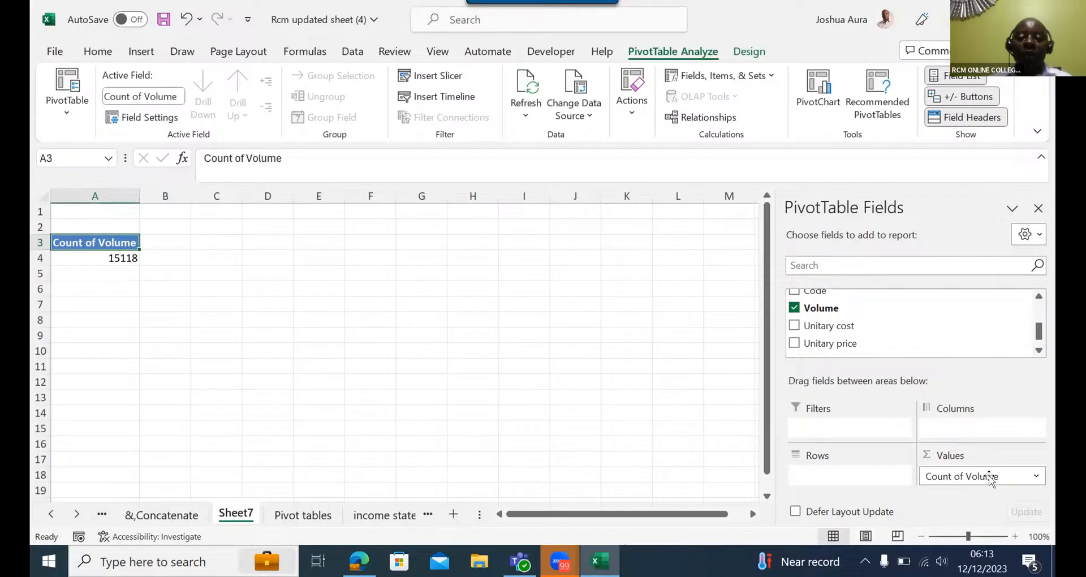
click(1037, 478)
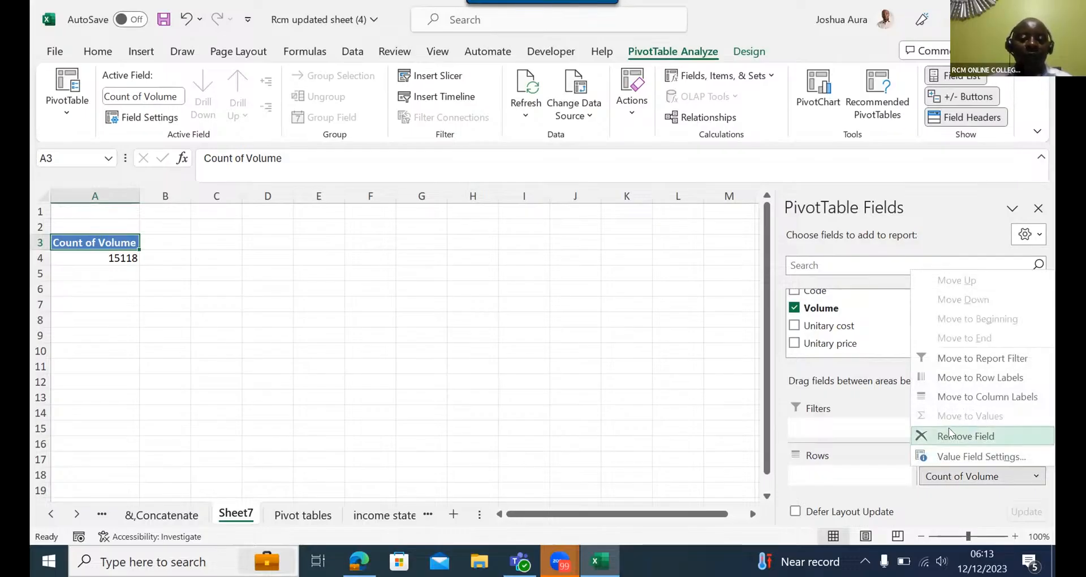
click(954, 457)
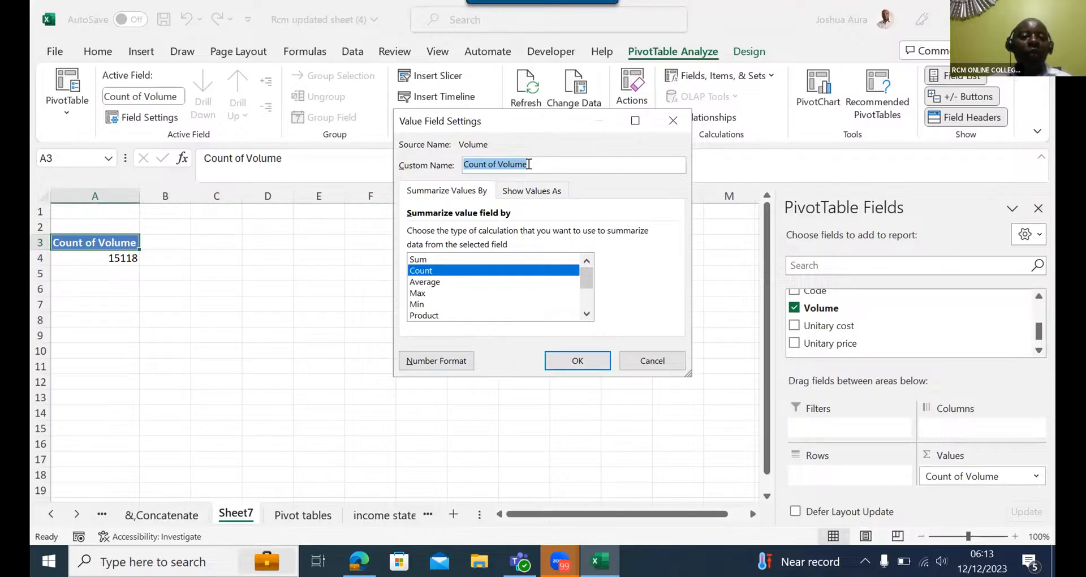
click(421, 260)
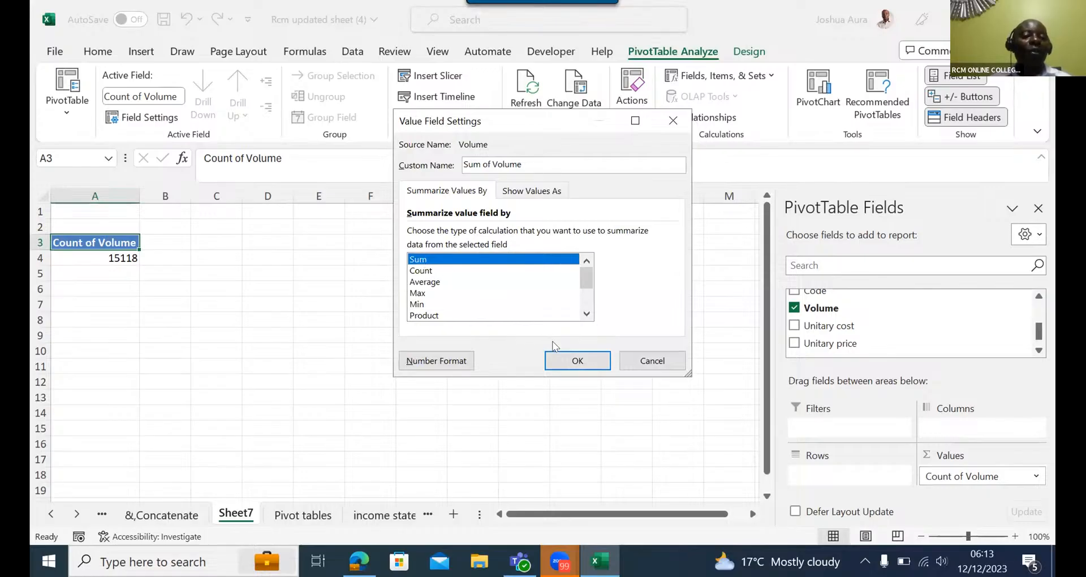
click(557, 359)
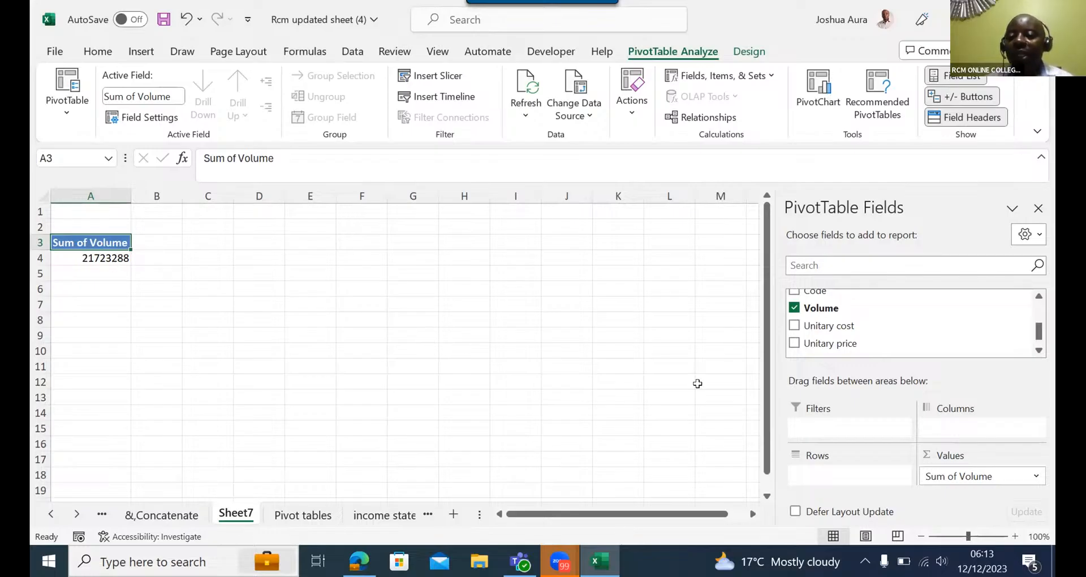
- Add the Year field to the PivotTable's Columns area and the Product group field to its Rows area
click(1039, 296)
click(1039, 296)
click(1039, 296)
click(1039, 295)
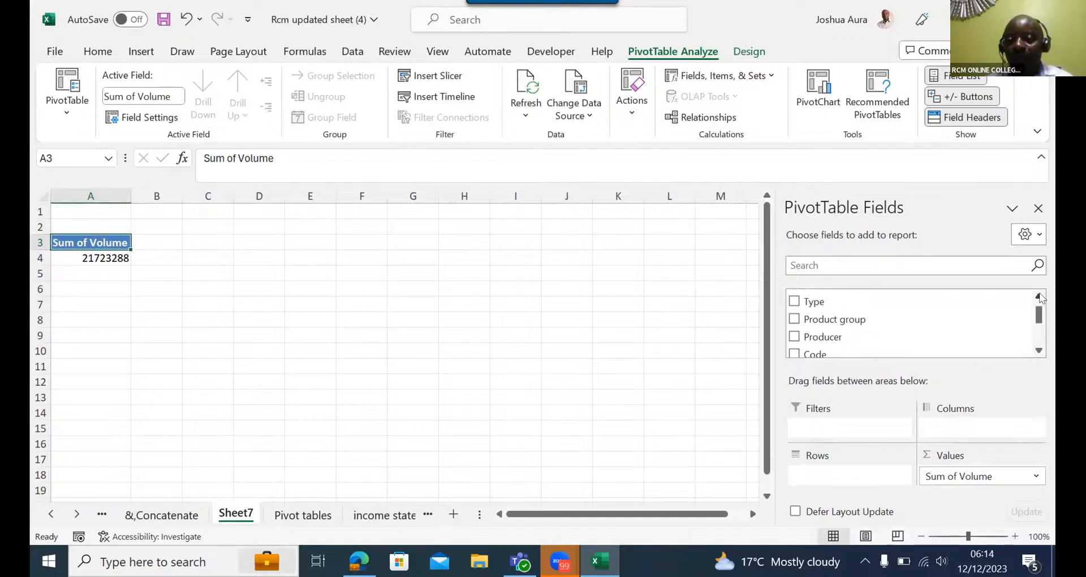
click(1039, 296)
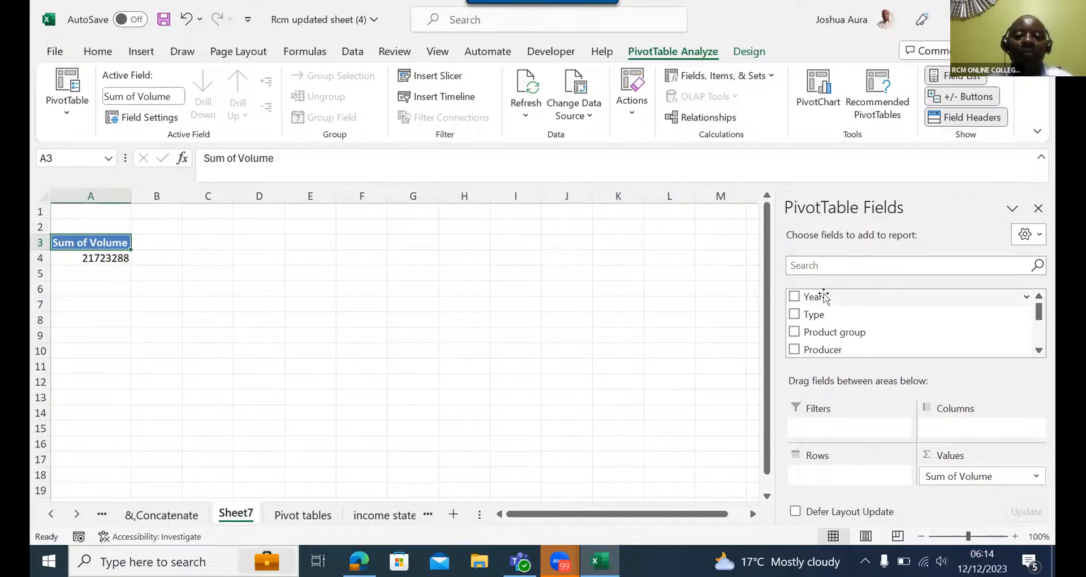
drag(825, 296, 945, 428)
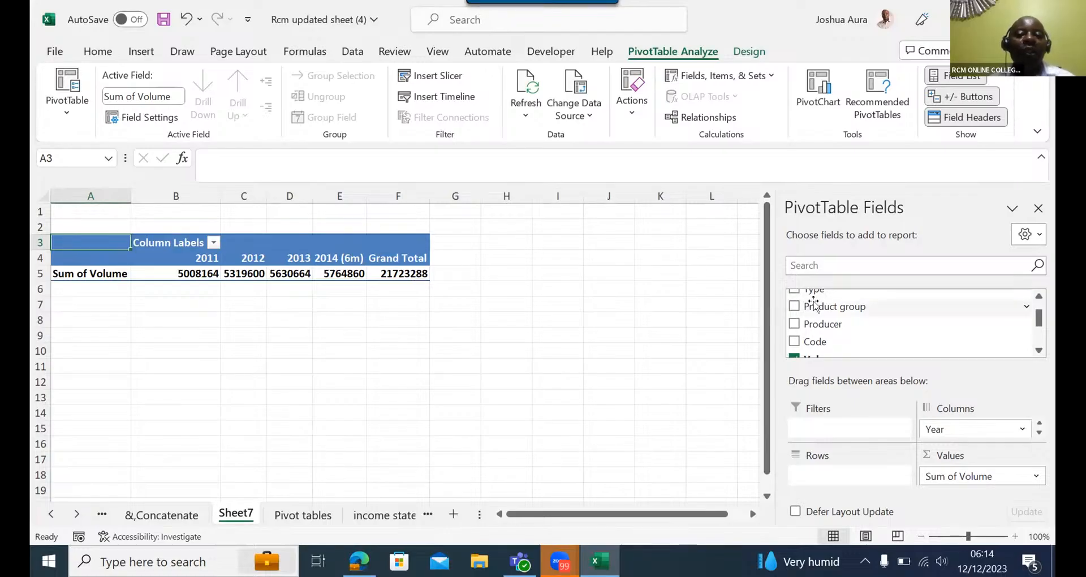
drag(815, 305, 812, 470)
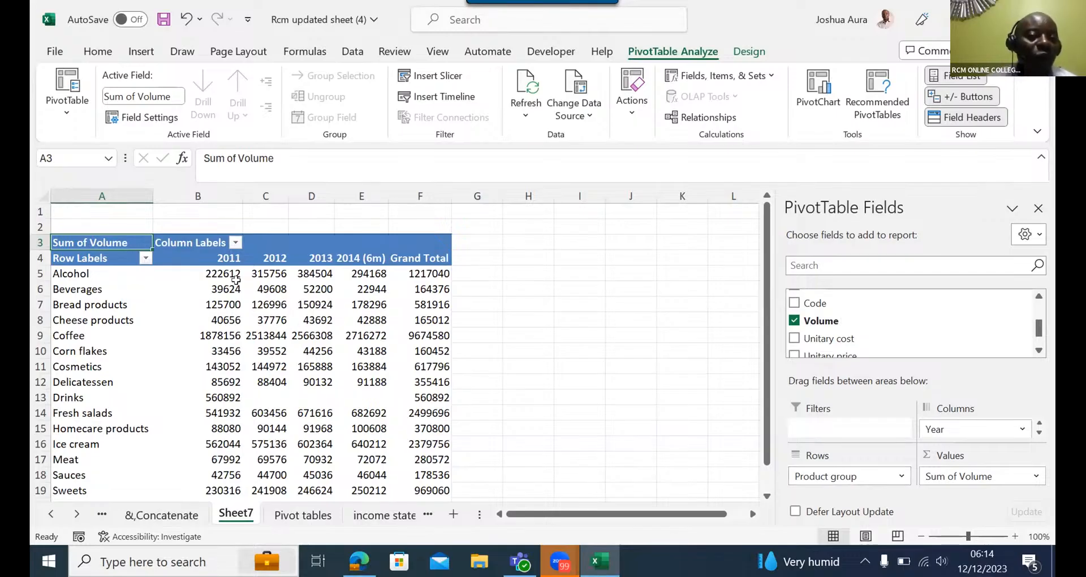
- Examine the PivotTable's yearly volumes per product group, starting with the Alcohol row, and start inserting a slicer
mouse_move(264, 277)
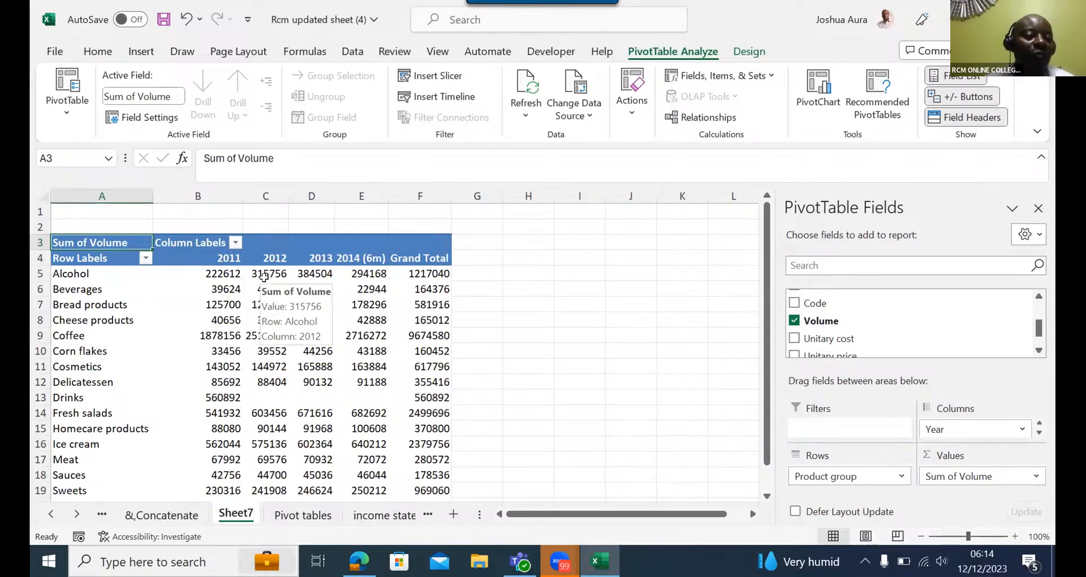
mouse_move(320, 272)
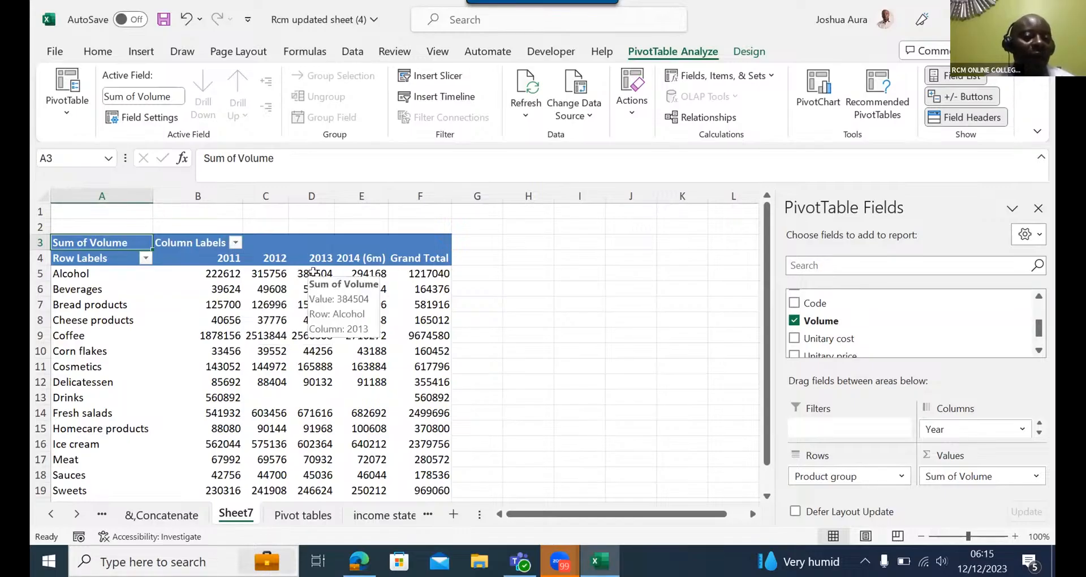
mouse_move(356, 273)
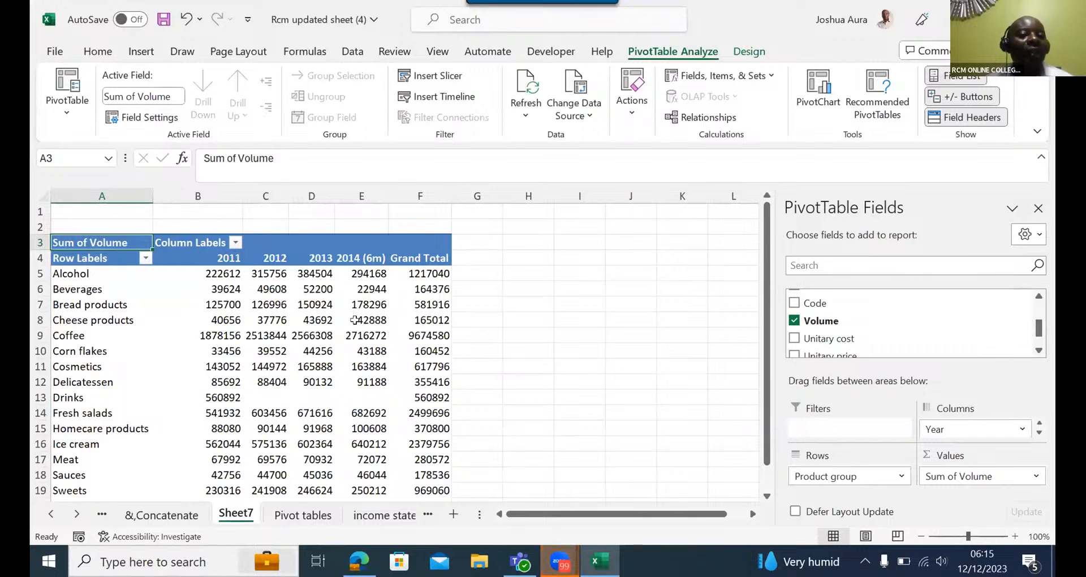
mouse_move(354, 320)
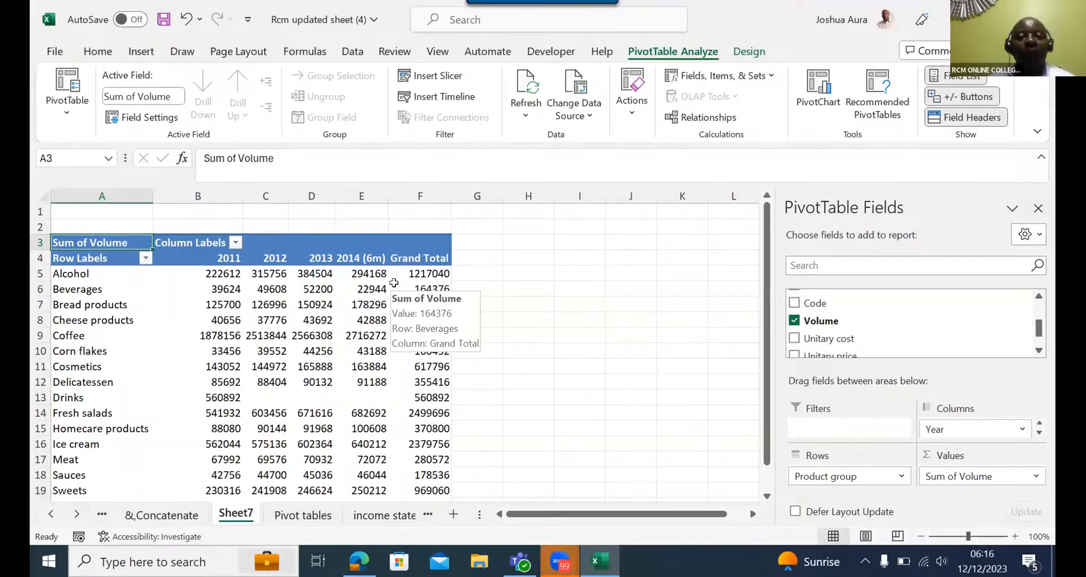
click(432, 77)
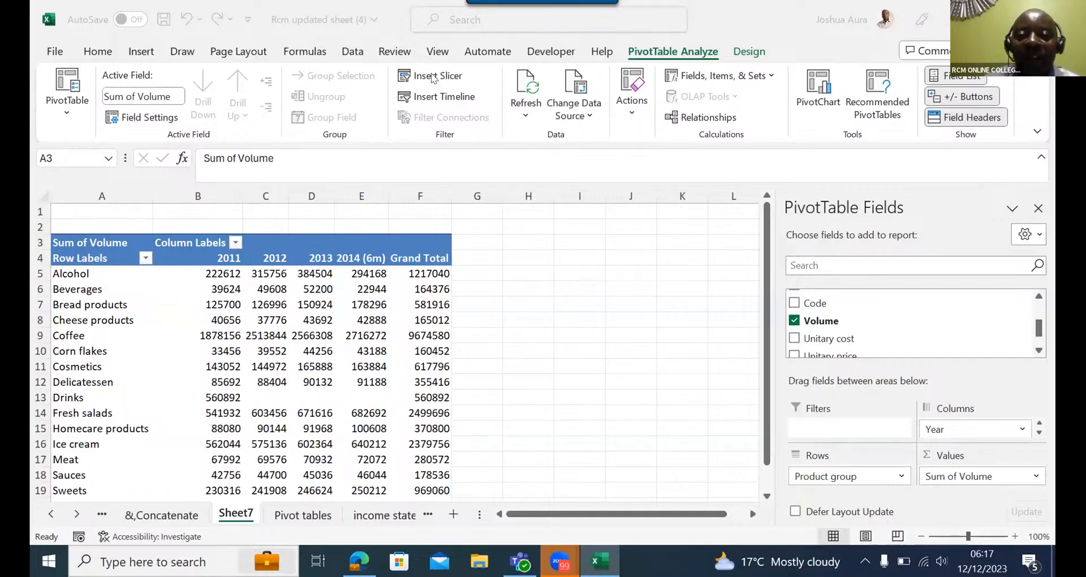
- Delete the Sheet7 worksheet that holds the PivotTable of volume by product group and year
right_click(237, 516)
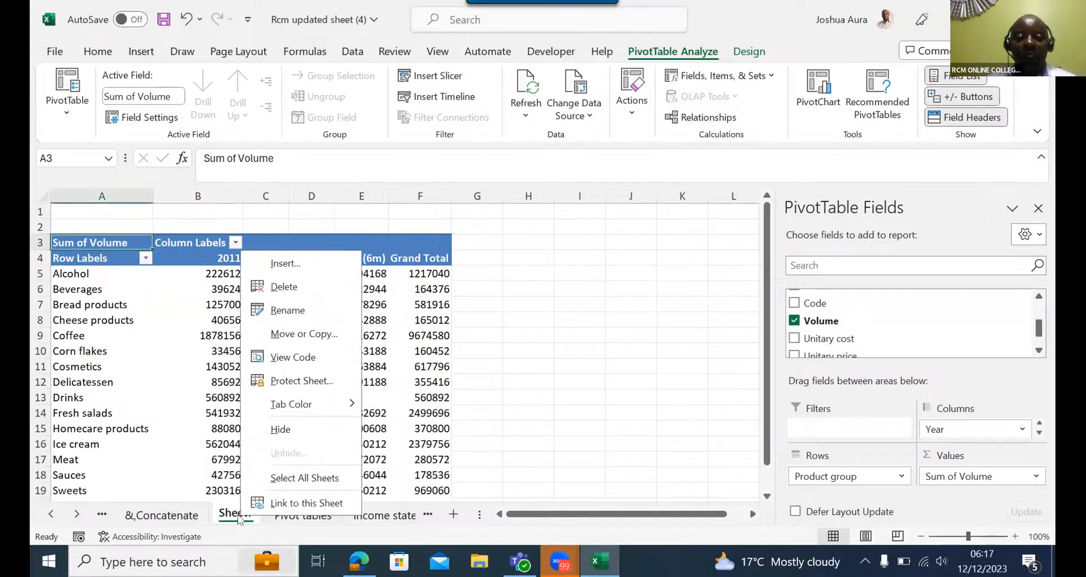
click(291, 290)
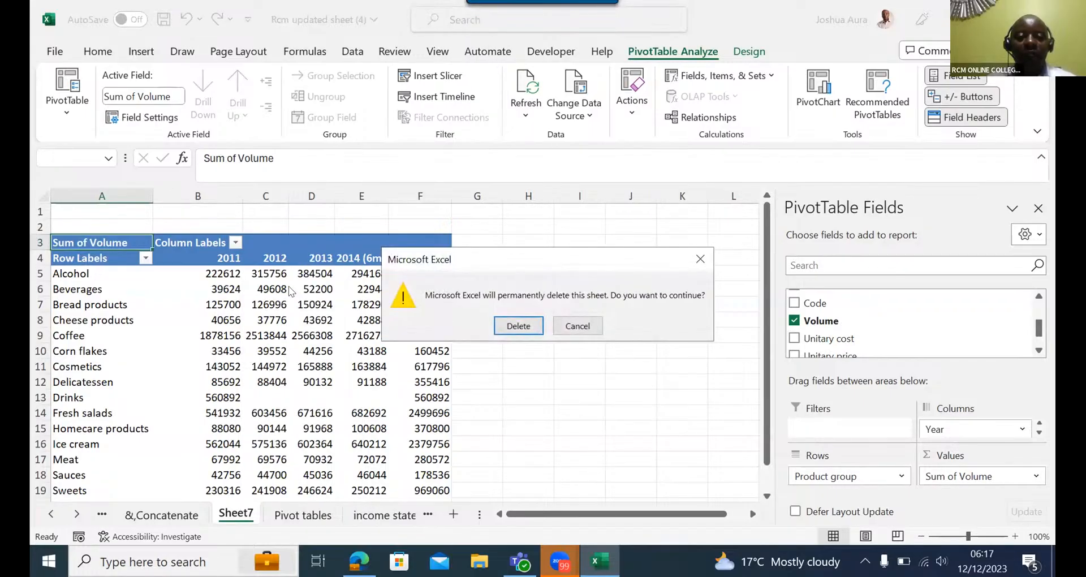
click(498, 328)
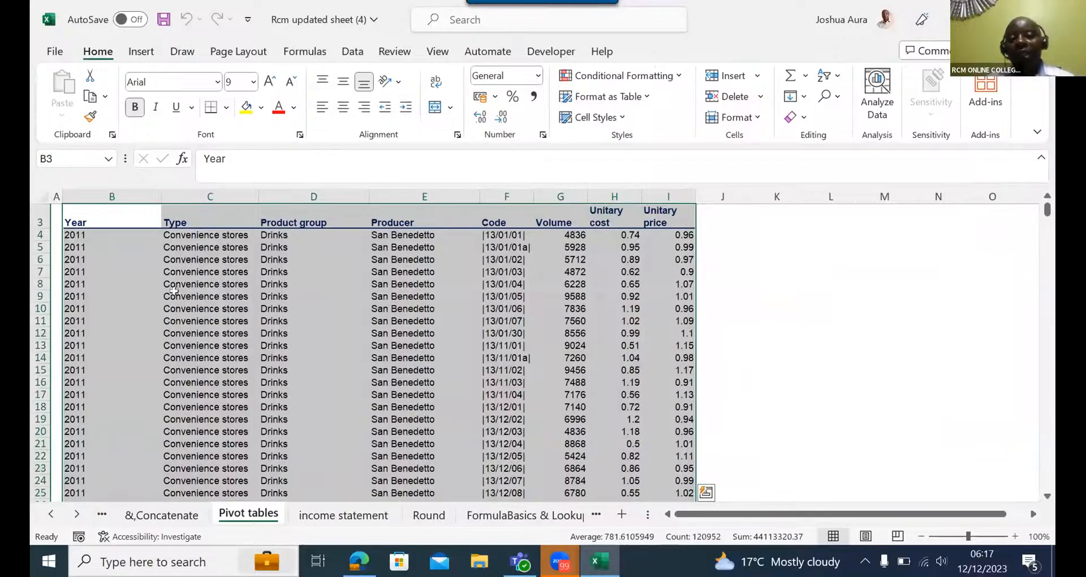
- Select the whole sales dataset on the Pivot tables sheet, from the Year header across to Unitary price and down to row 15121
click(90, 219)
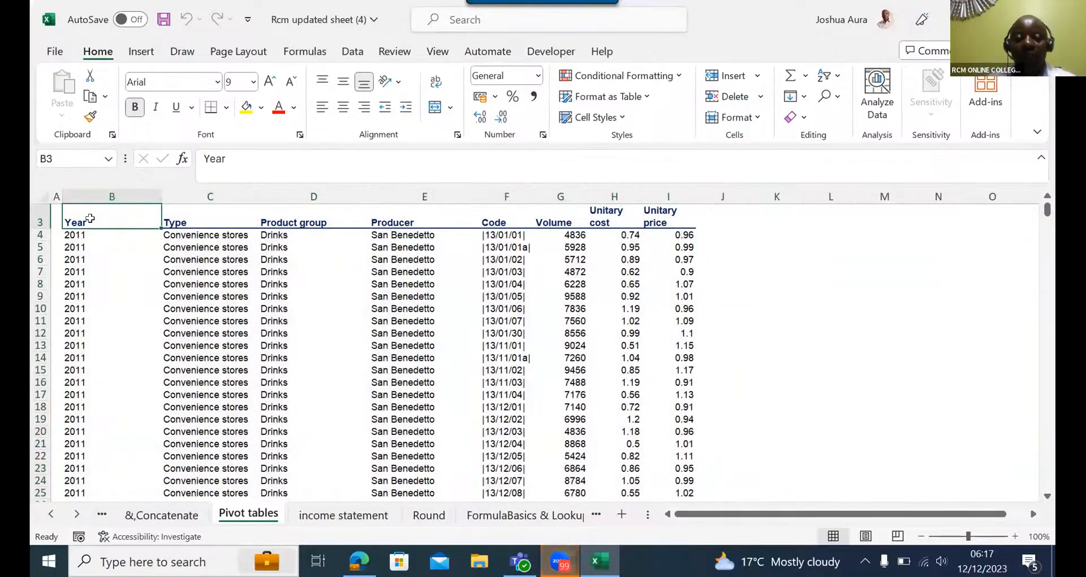
key(ctrl+shift+Right)
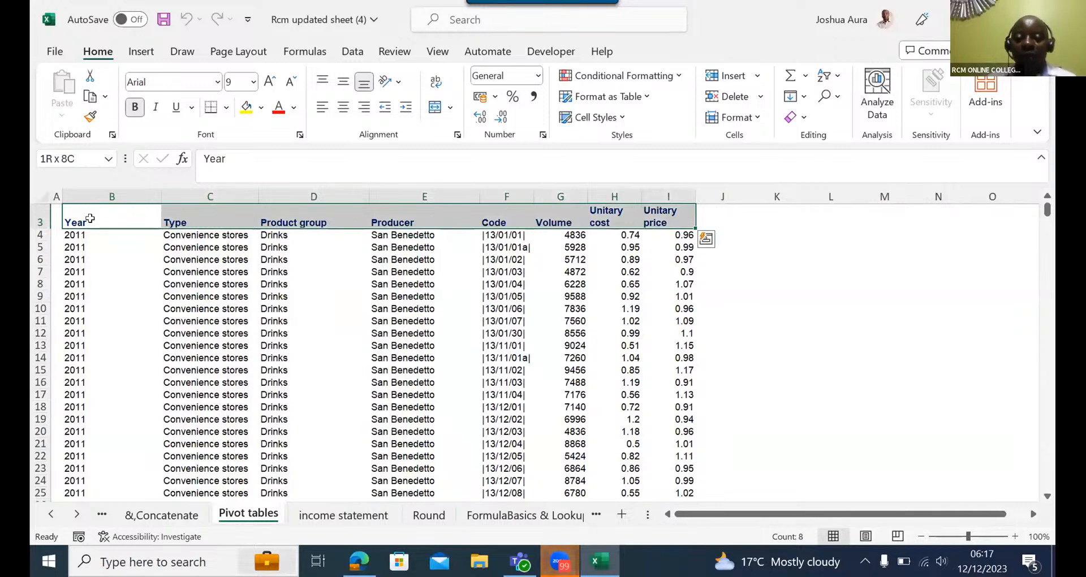
key(ctrl+shift+Down)
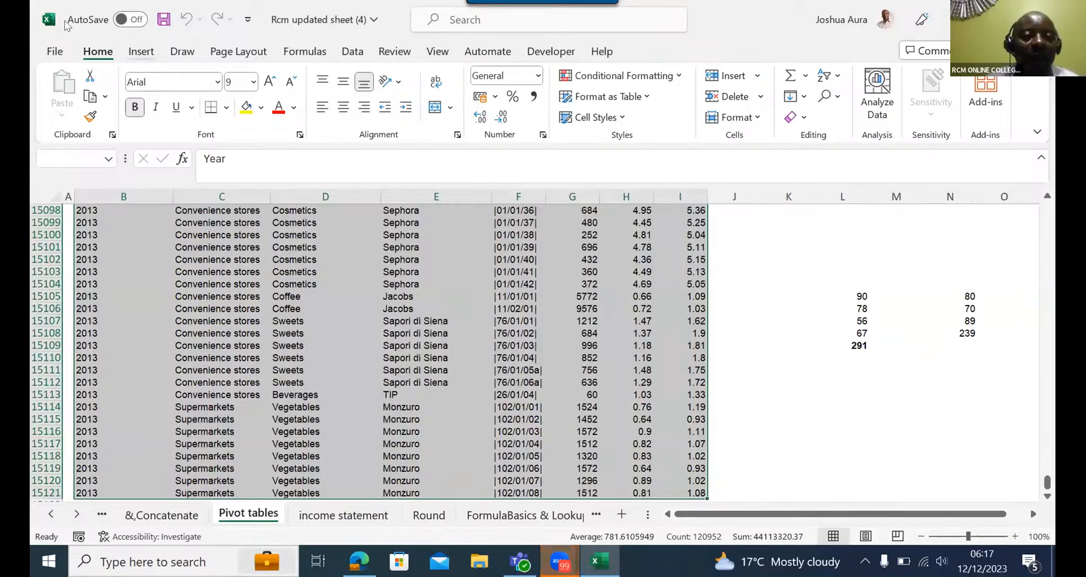
click(141, 51)
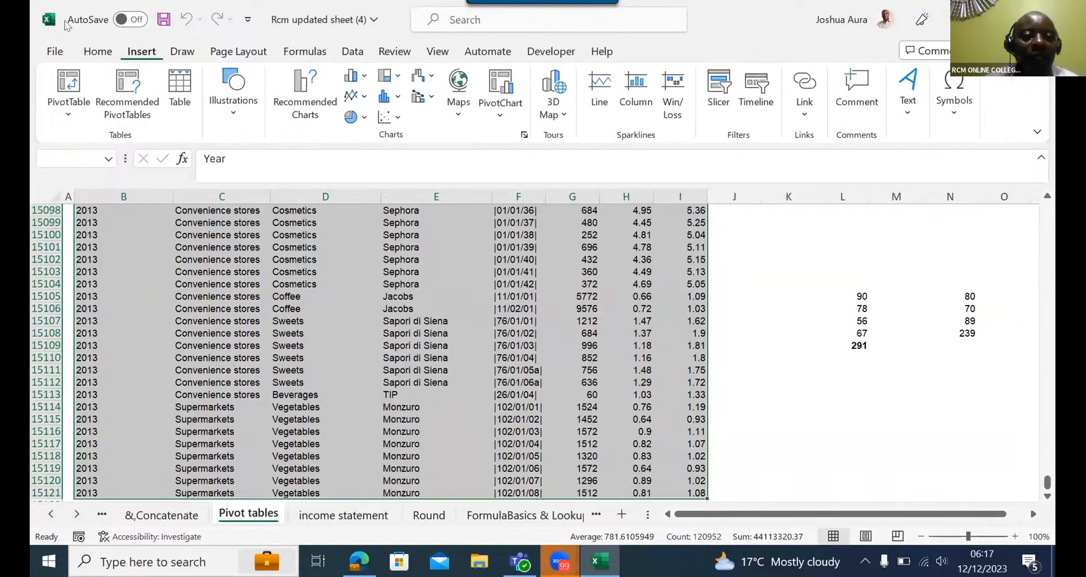
click(68, 86)
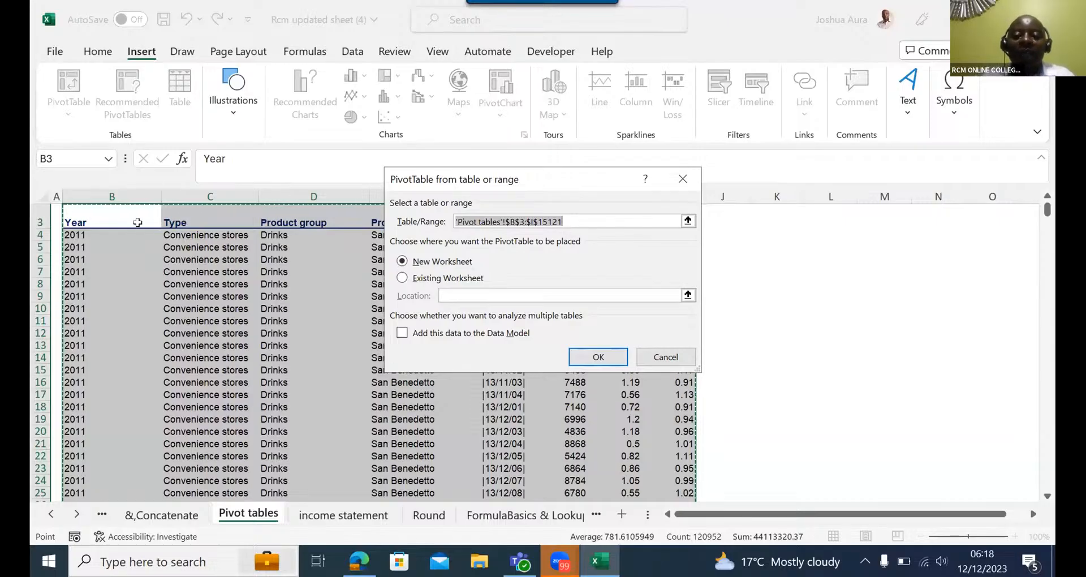
click(682, 182)
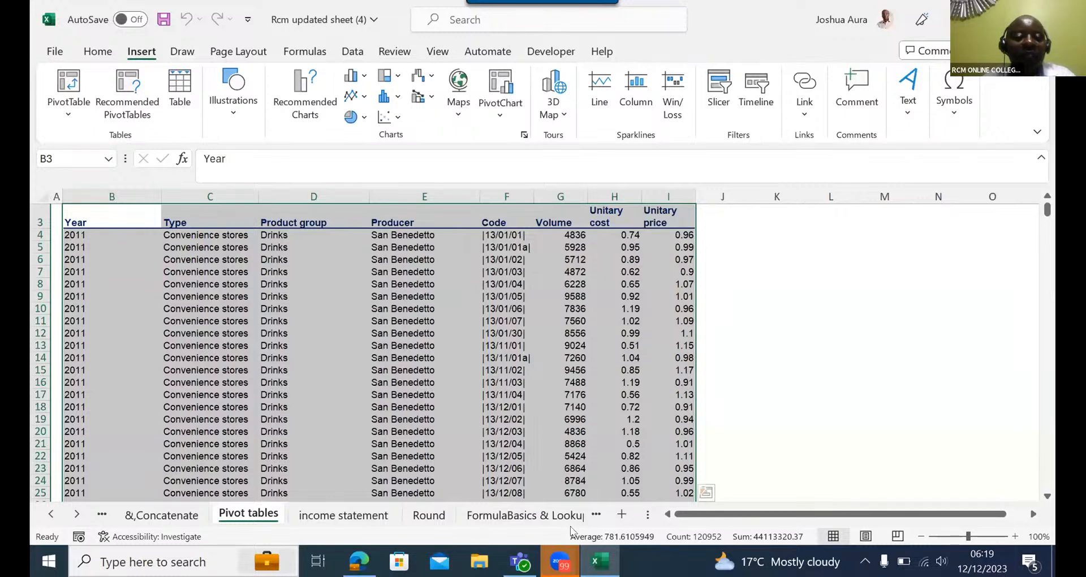
- Add a new worksheet and enter the sample texts yuiiiuuyyttttt in cell H5 and qwwwwww in cell I5
click(622, 514)
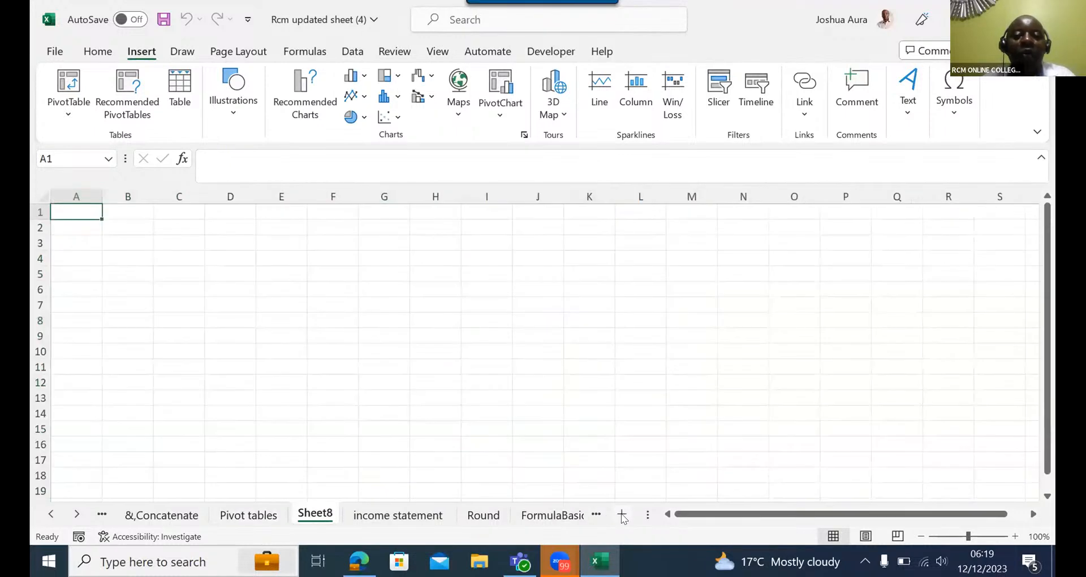
click(431, 272)
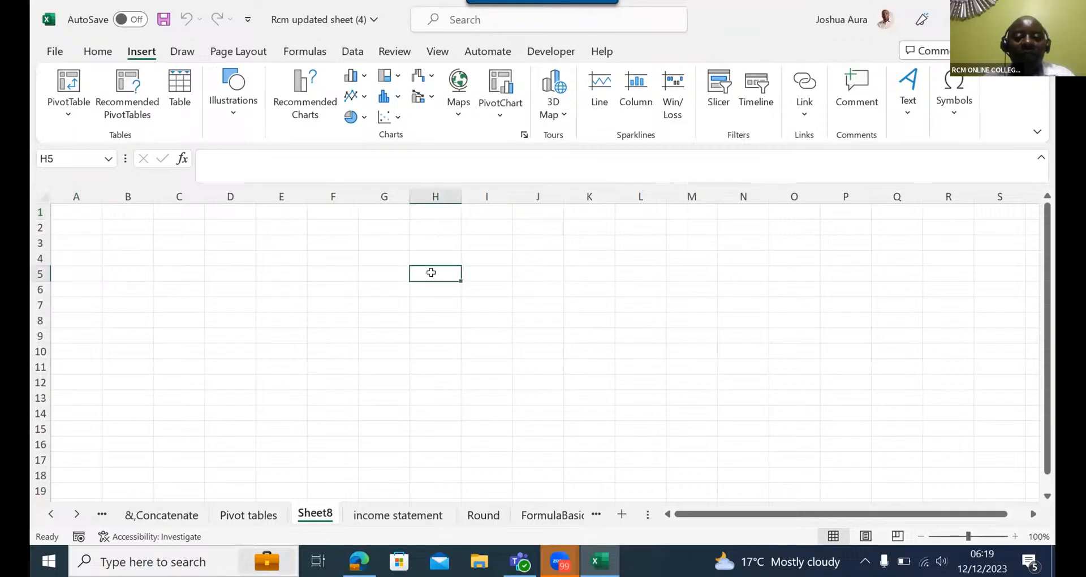
text(yuiiiuu)
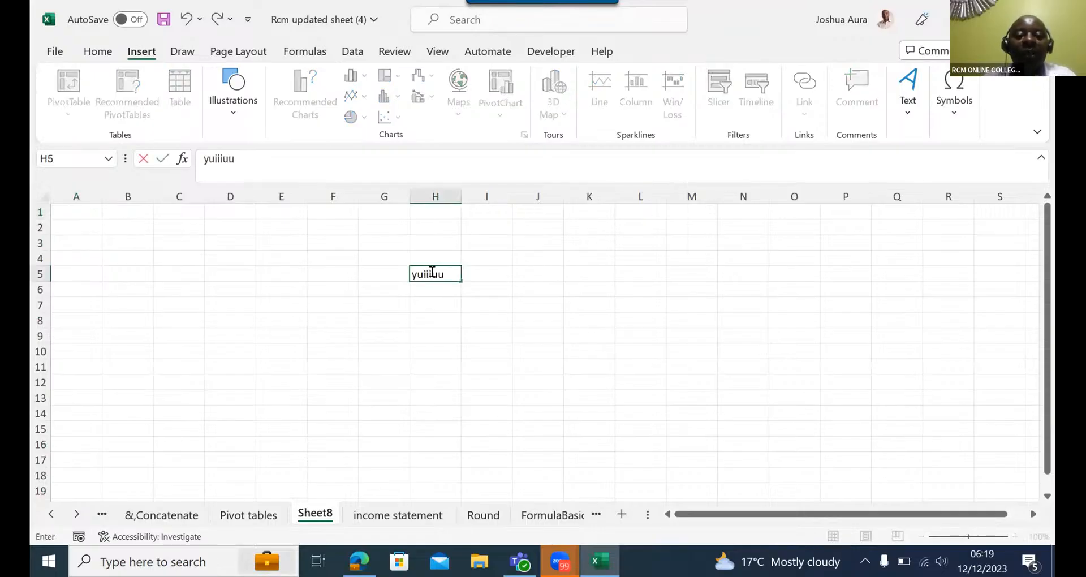
text(yyttttt)
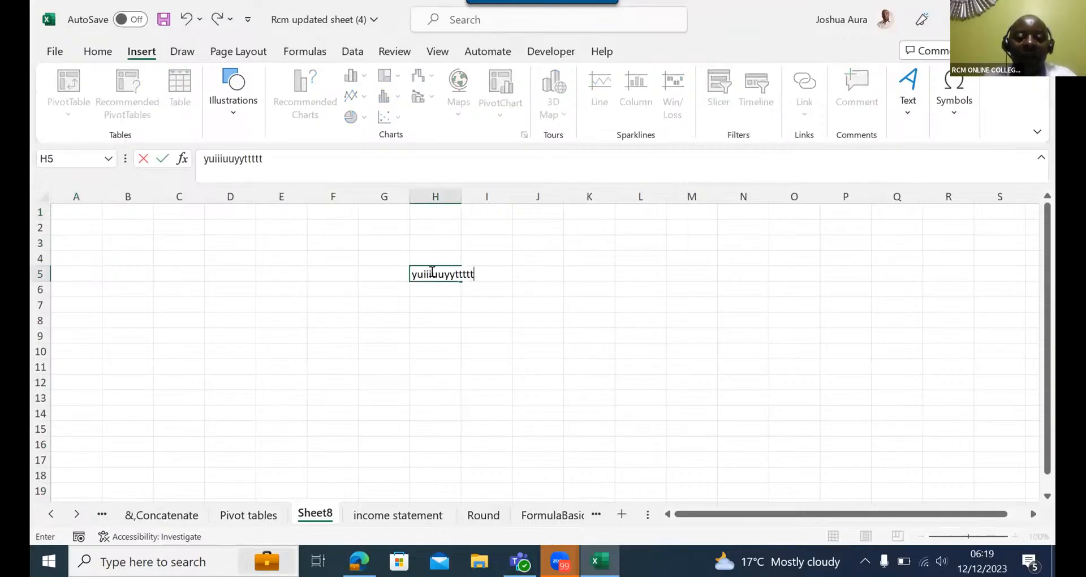
key(Tab)
text(q)
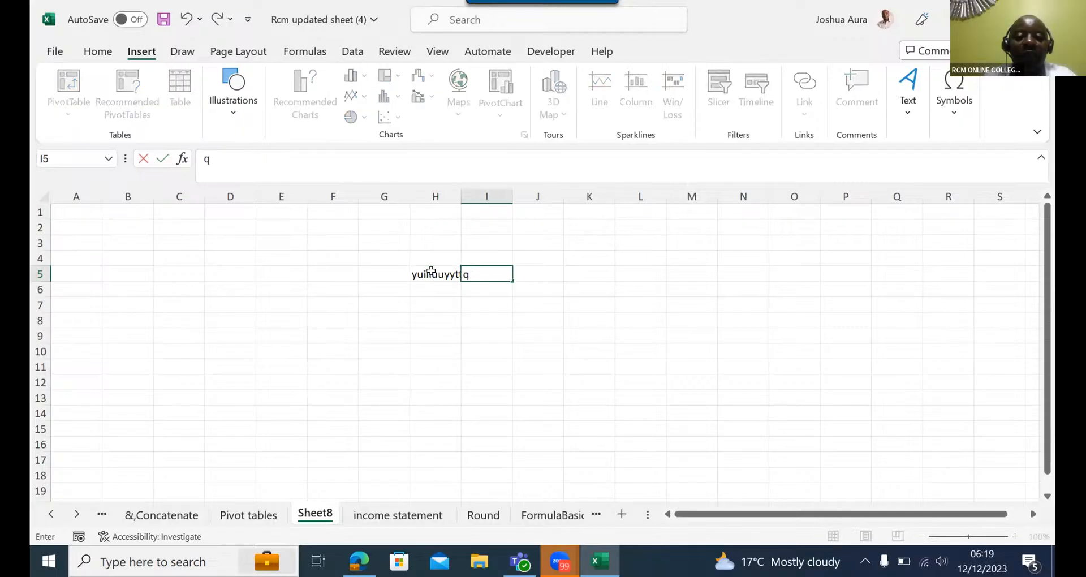
text(wwwwww)
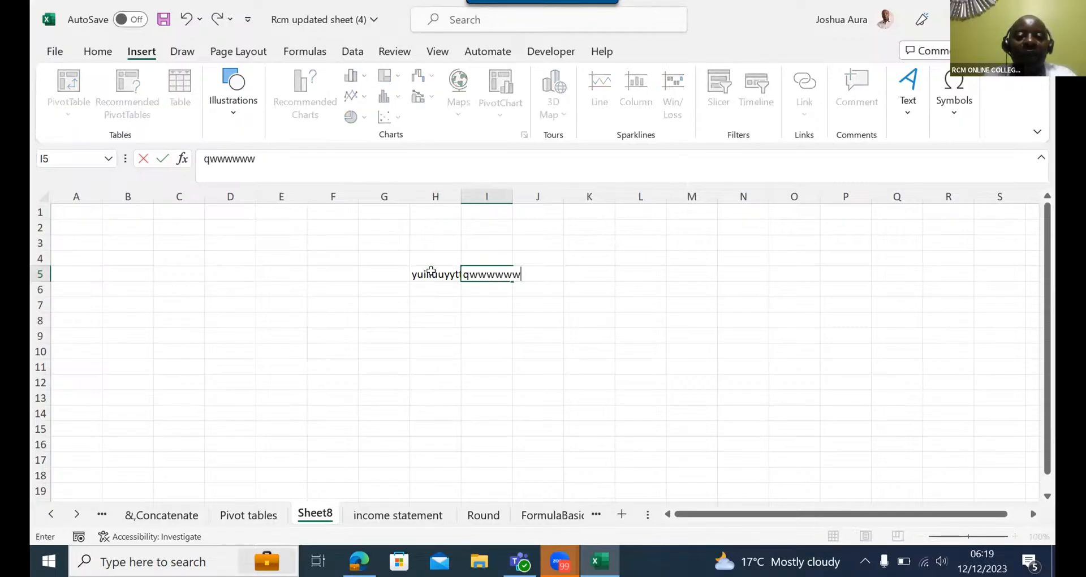
click(450, 320)
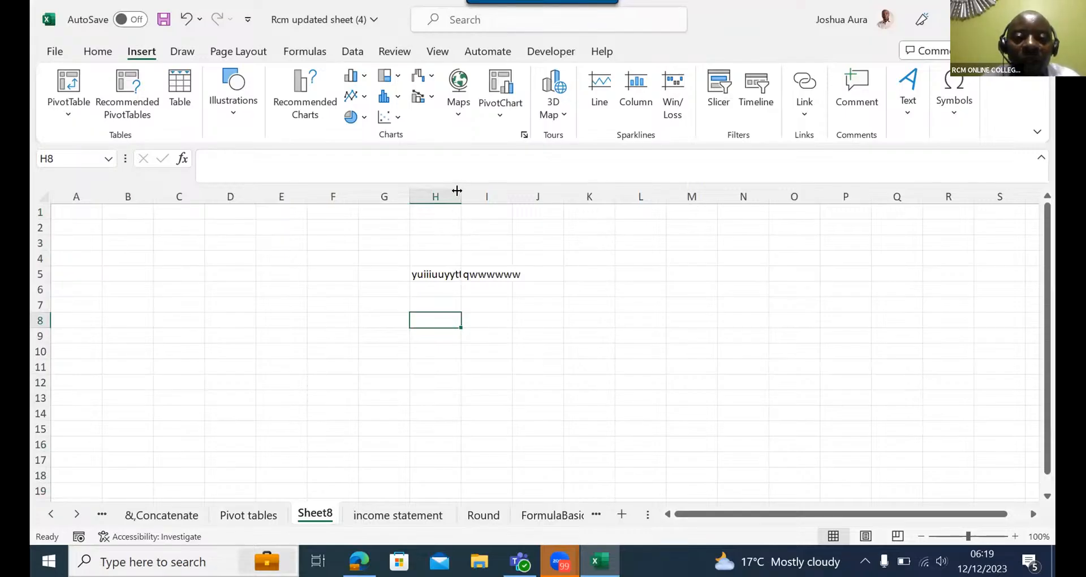
- Widen and narrow column H manually, and autofit all of the sheet's columns to their contents
drag(457, 191, 488, 187)
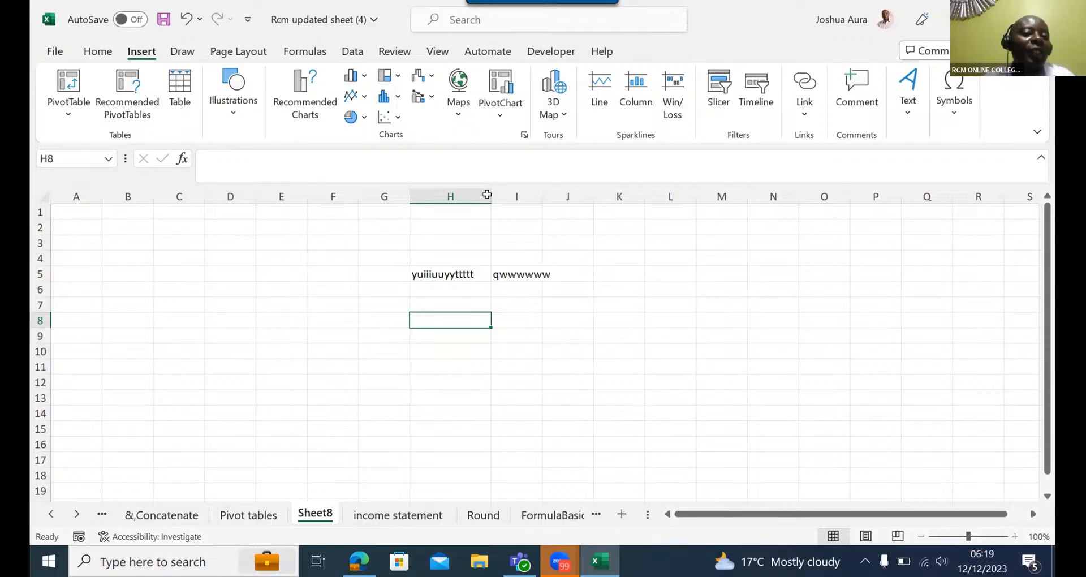
drag(487, 194, 456, 194)
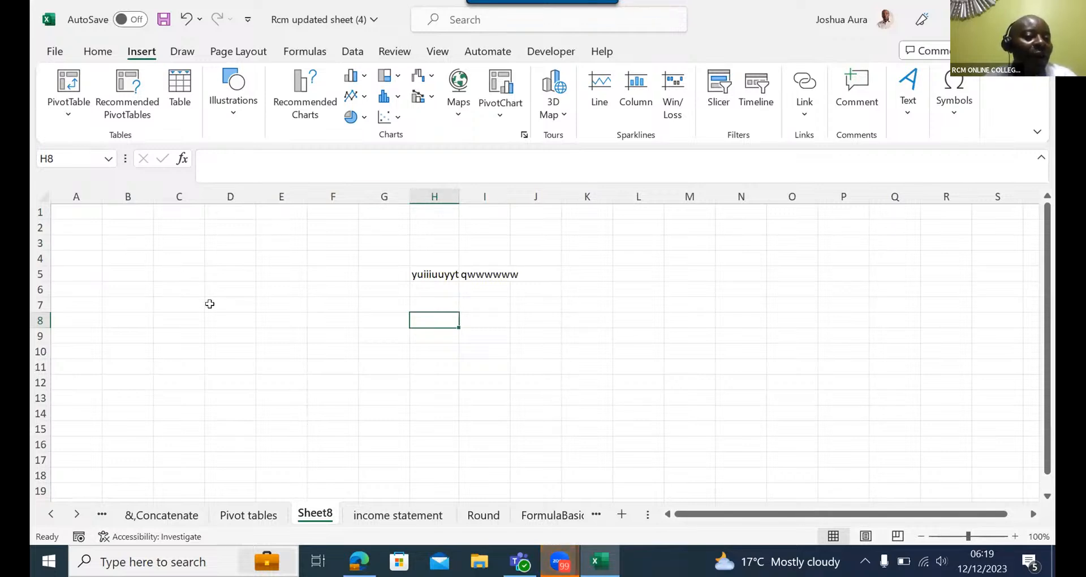
click(45, 194)
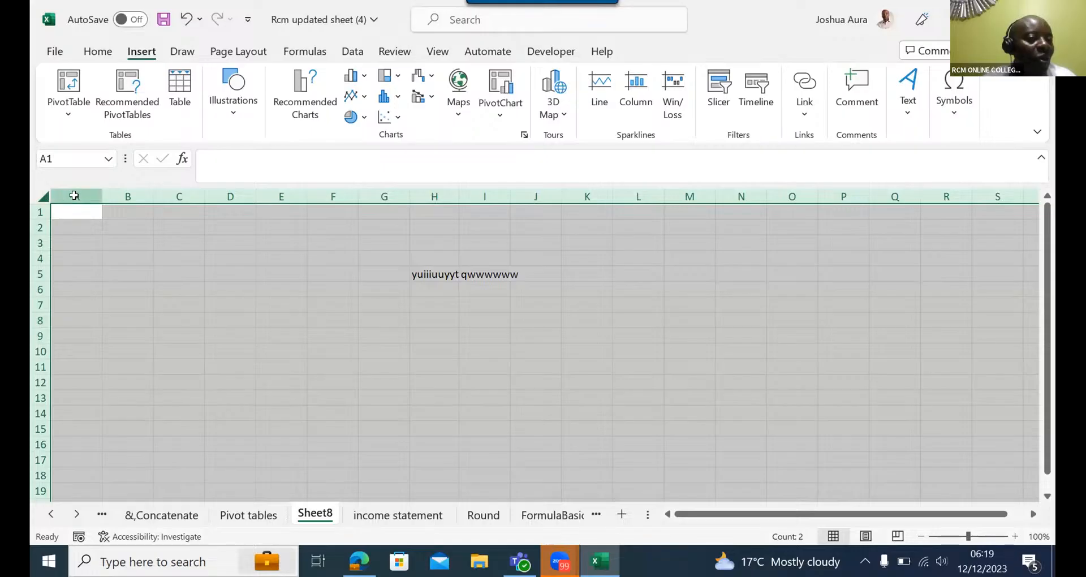
double_click(150, 193)
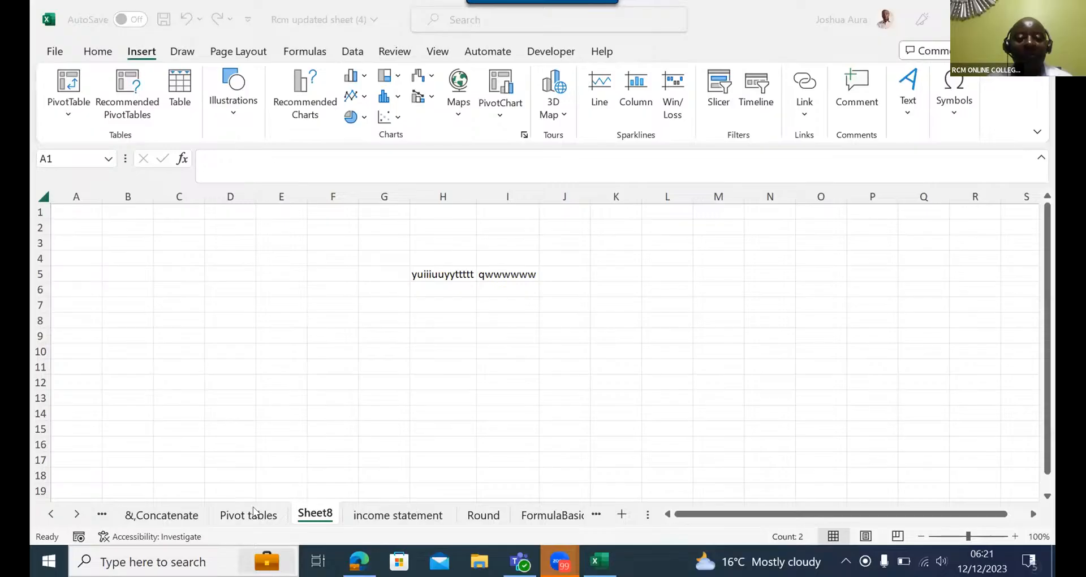
- Create a PivotTable on a new worksheet from the selected range B3:I15121 of the Pivot tables sheet
click(251, 515)
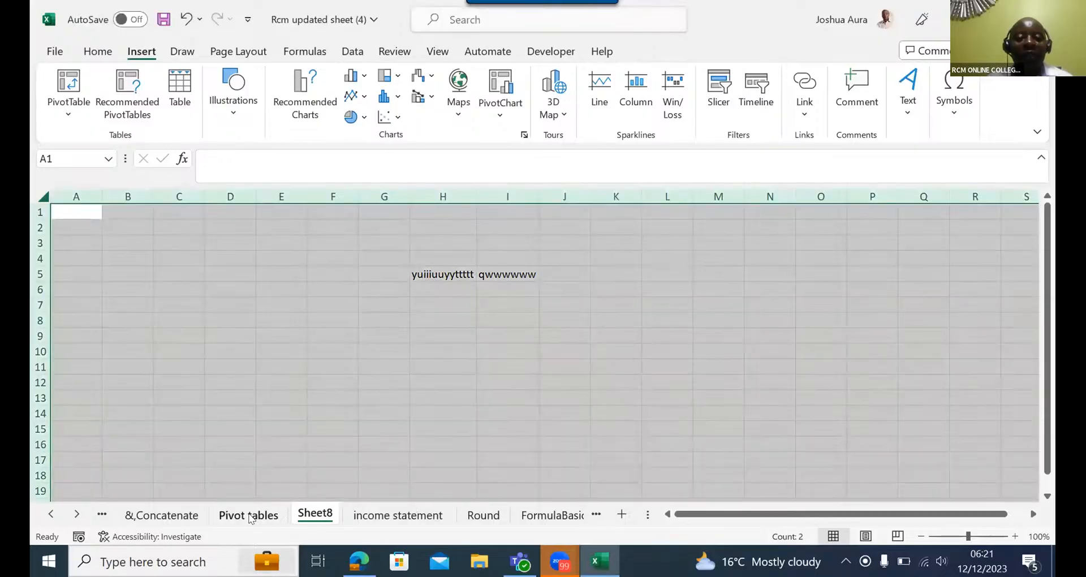
click(251, 516)
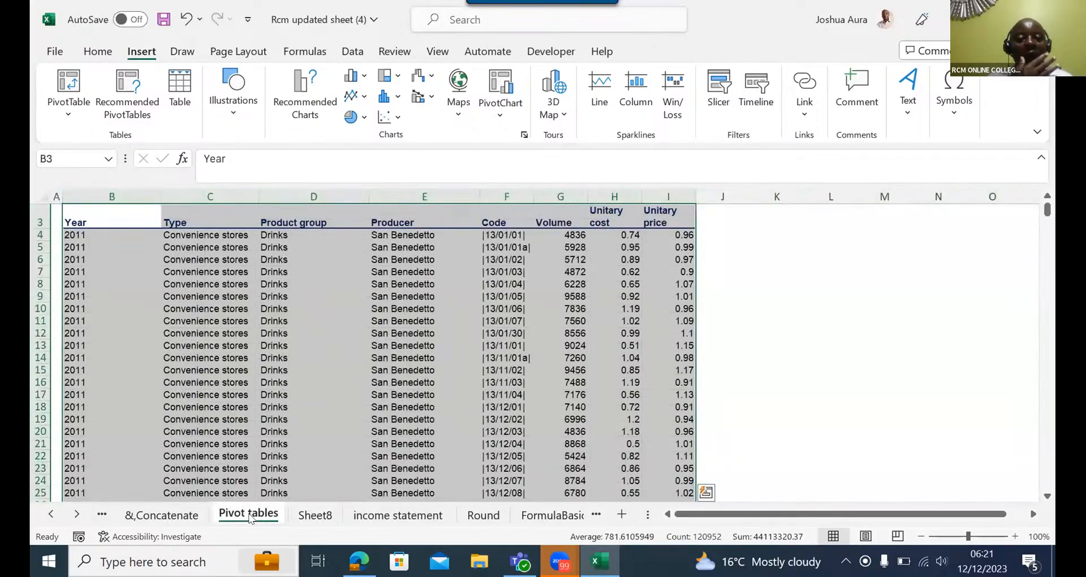
click(69, 73)
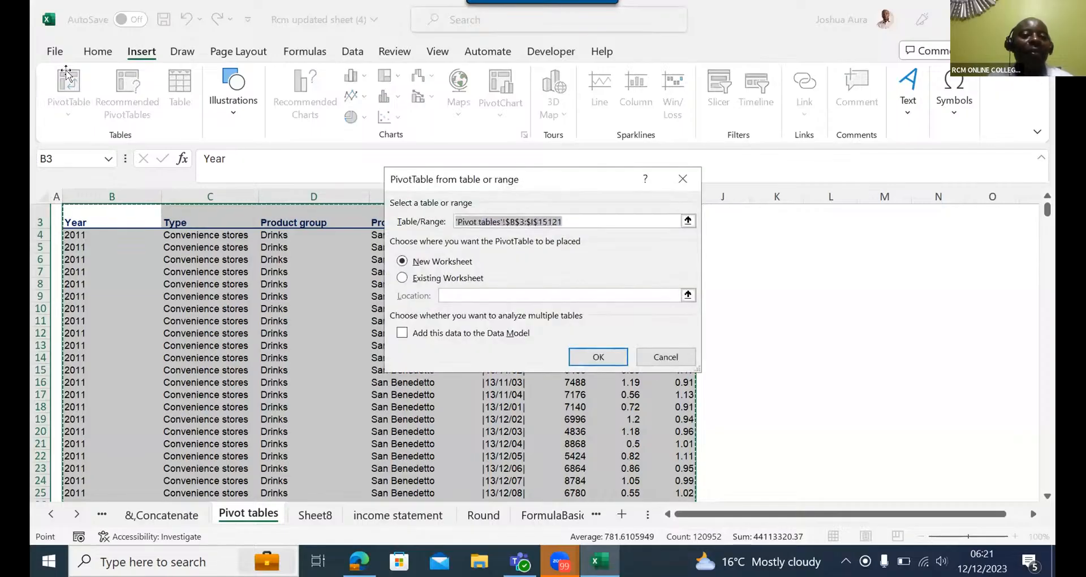
click(603, 358)
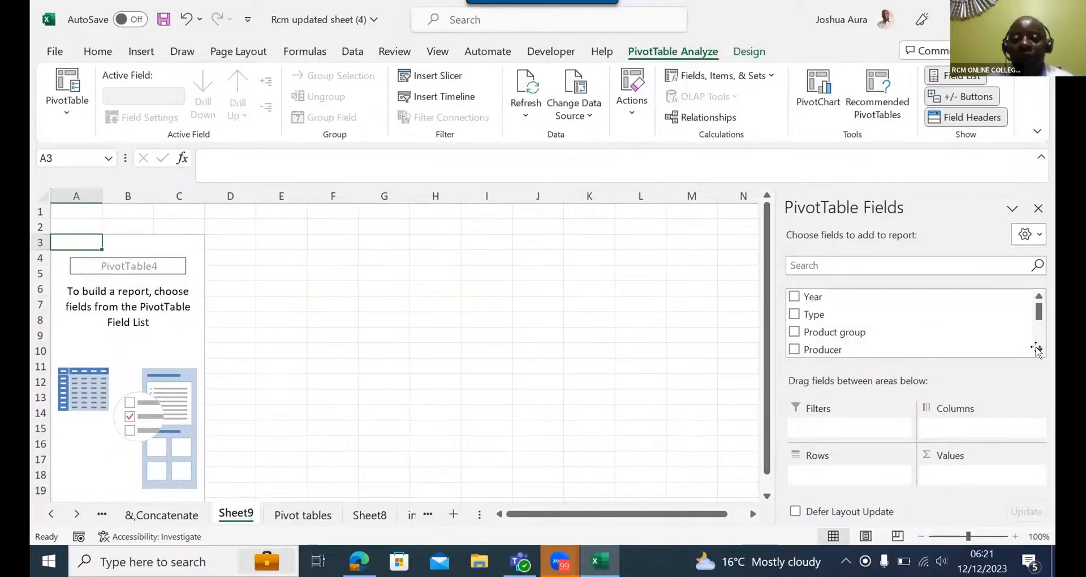
- Add the Volume field to the PivotTable's Values area and summarize it by Sum
scroll(1036, 349, down, 3)
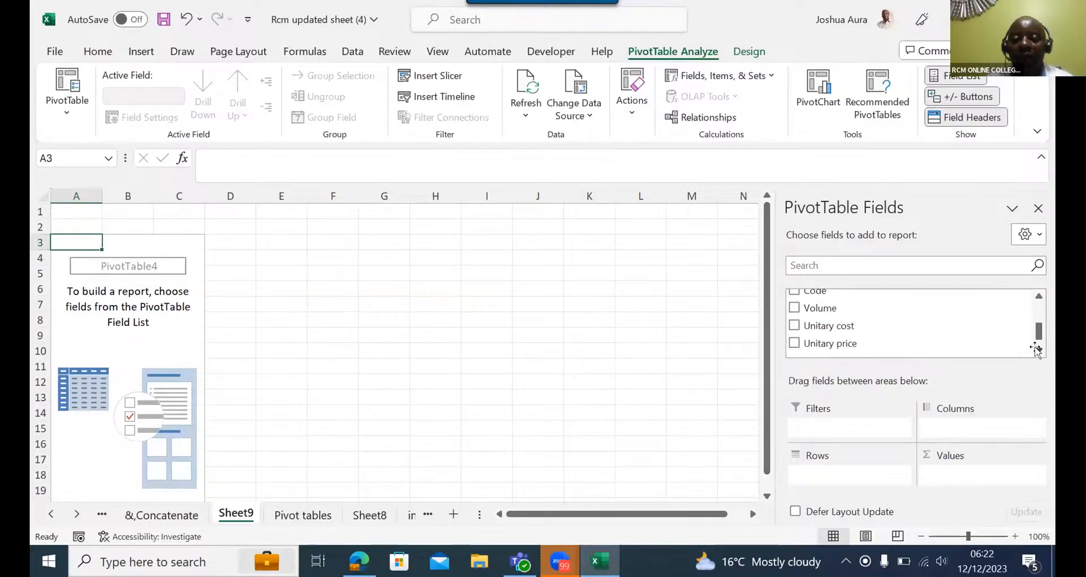
drag(817, 307, 949, 477)
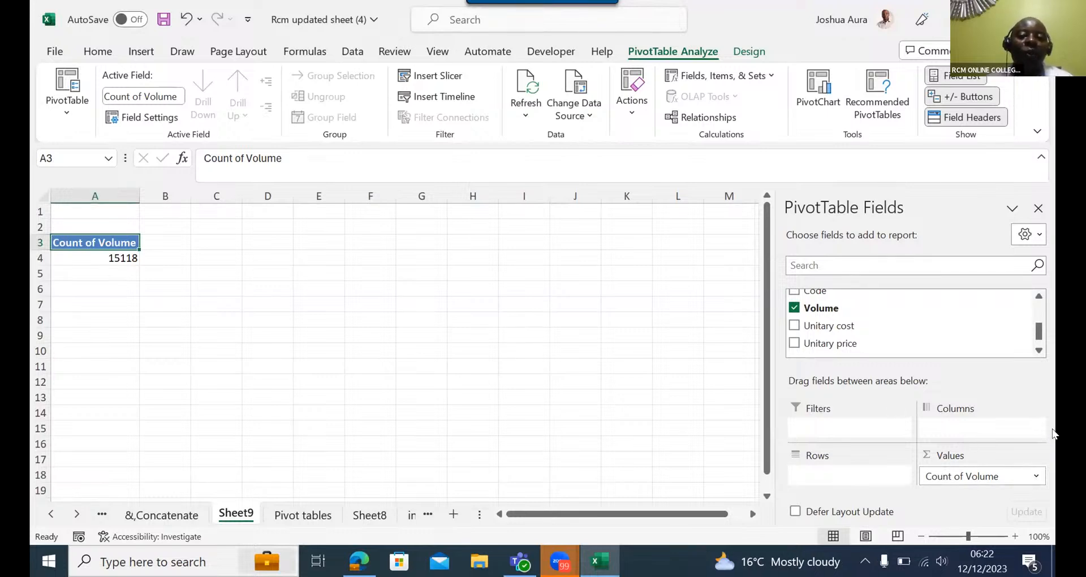
click(1037, 478)
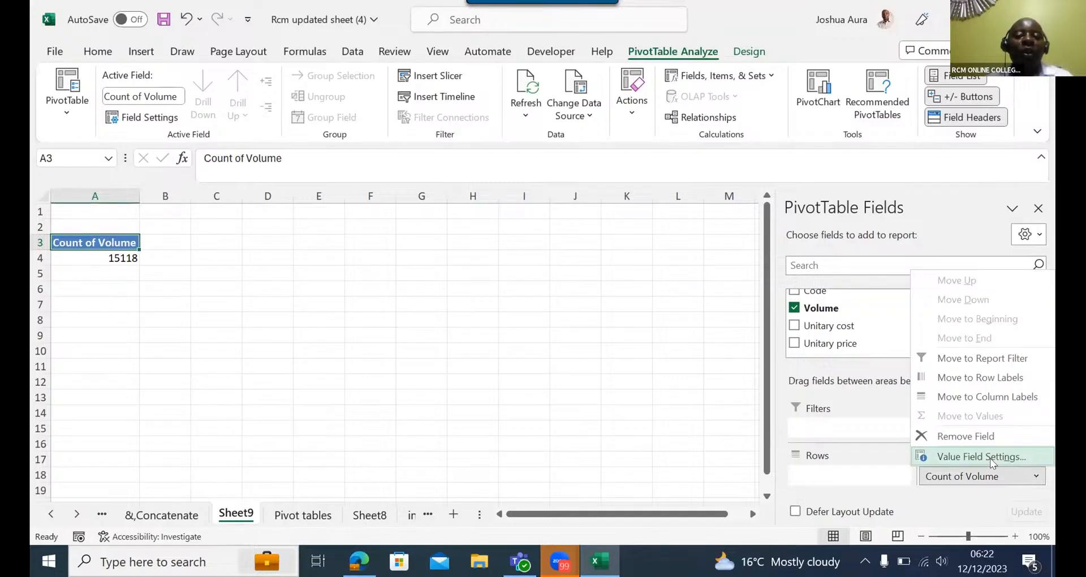
click(972, 457)
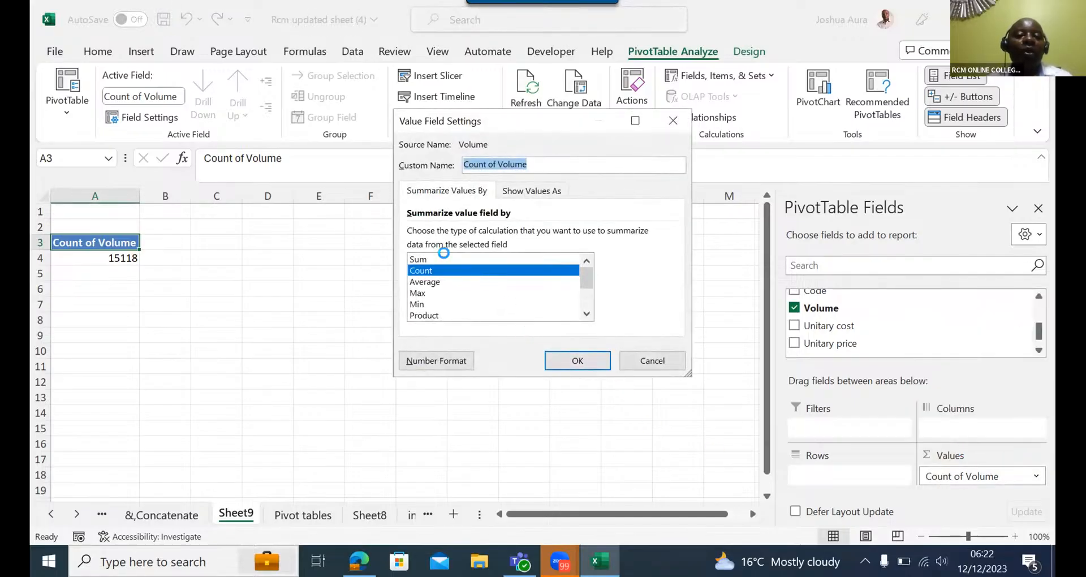
click(436, 259)
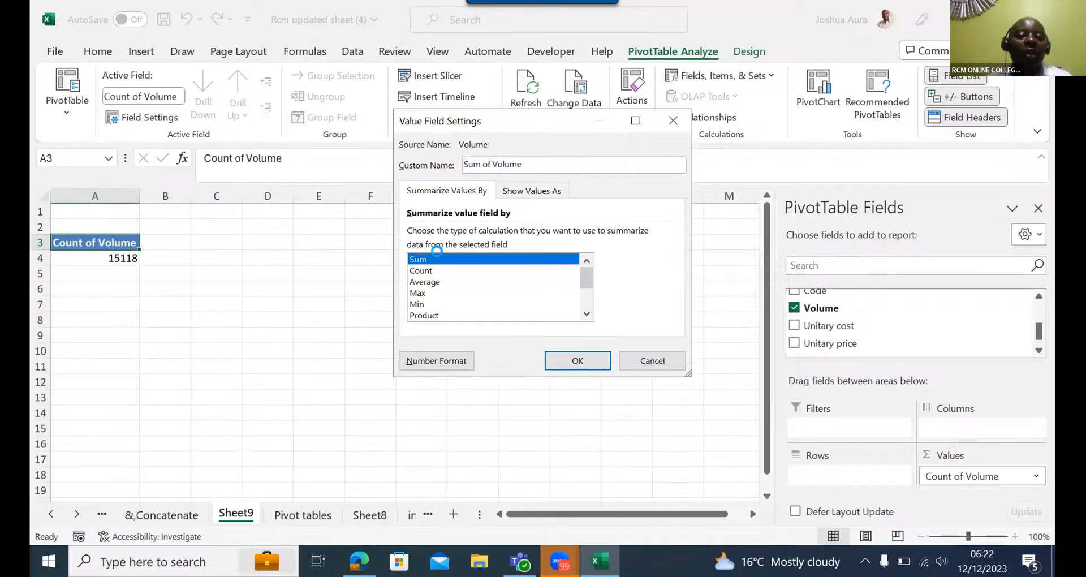
click(556, 356)
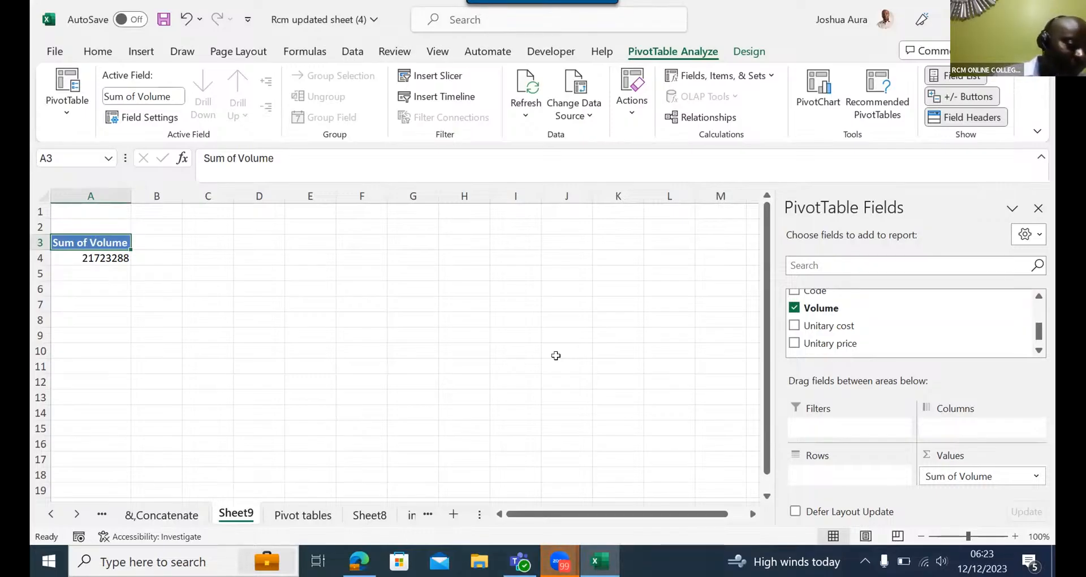
click(428, 74)
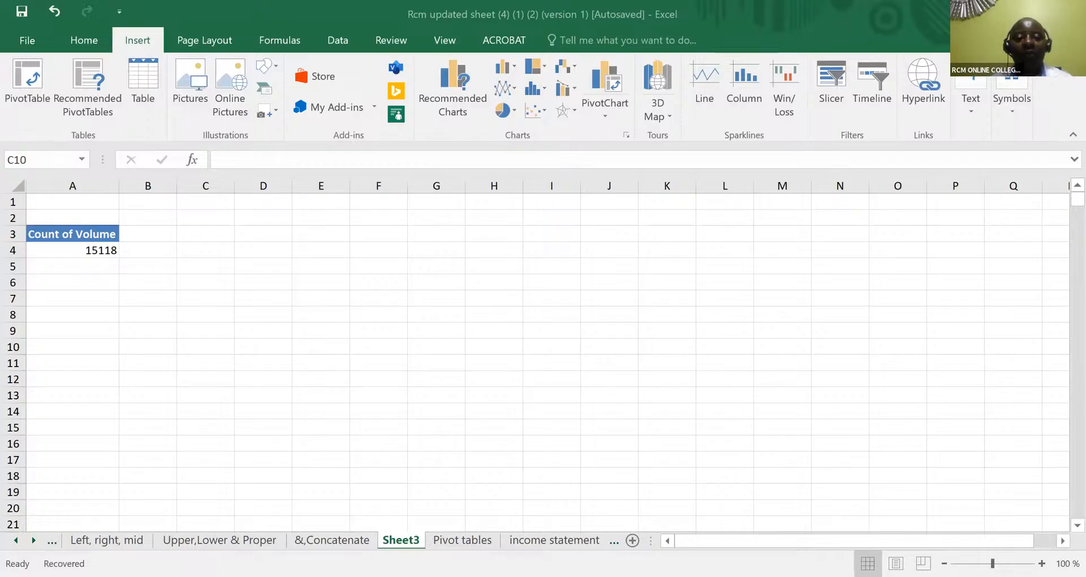
- Select the dataset on the Pivot tables sheet from the Year header through row 15121 and insert a PivotTable for it on a new worksheet
click(459, 541)
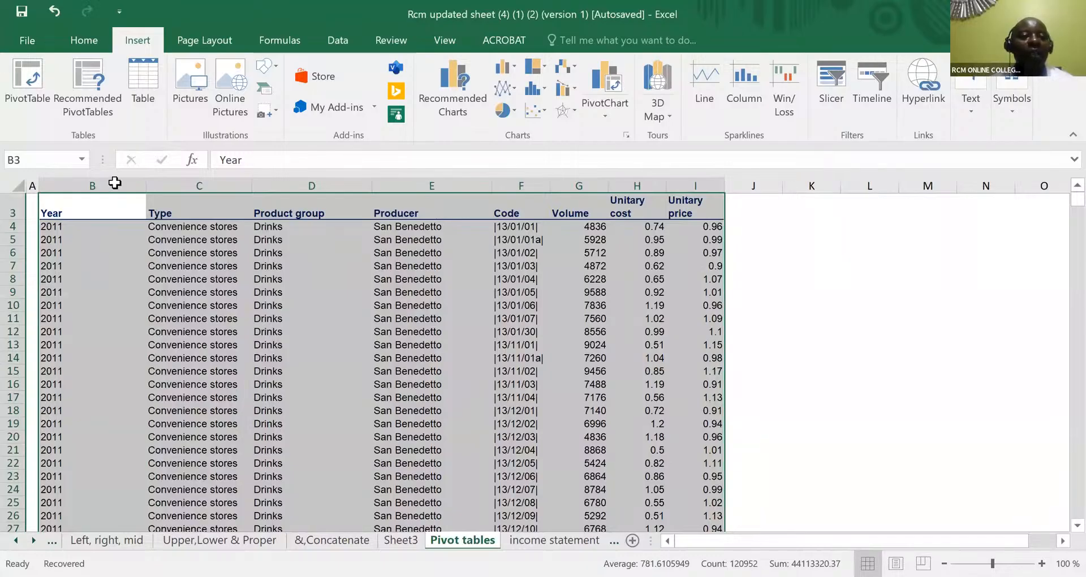
click(48, 265)
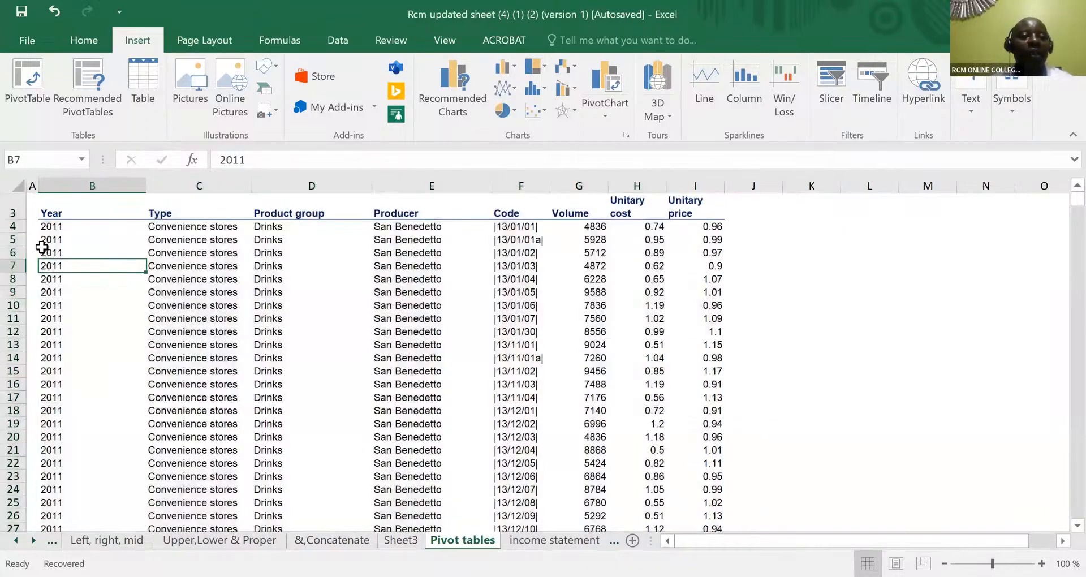
click(43, 209)
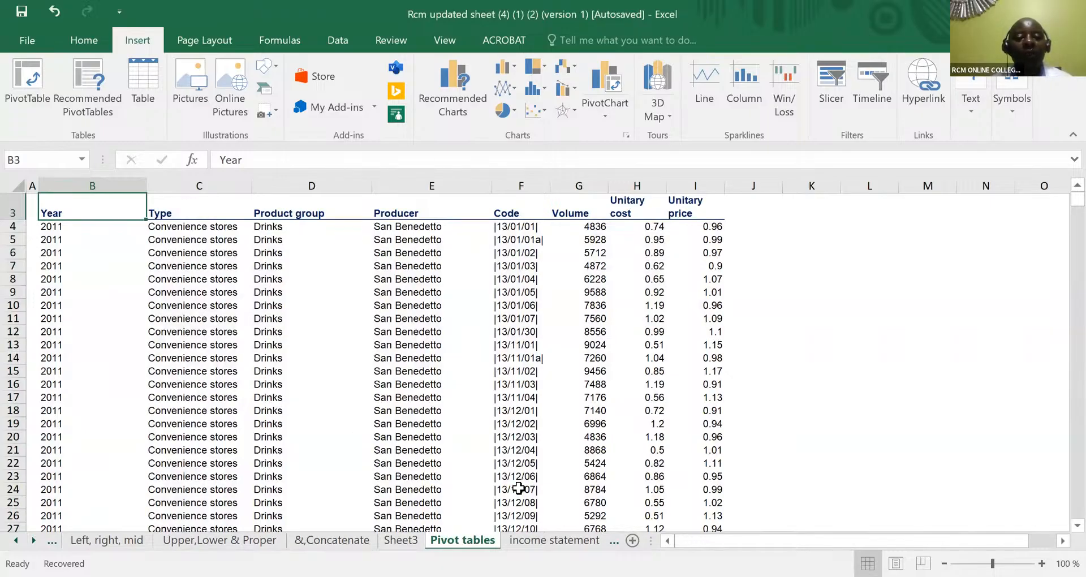
key(ctrl+shift+Right)
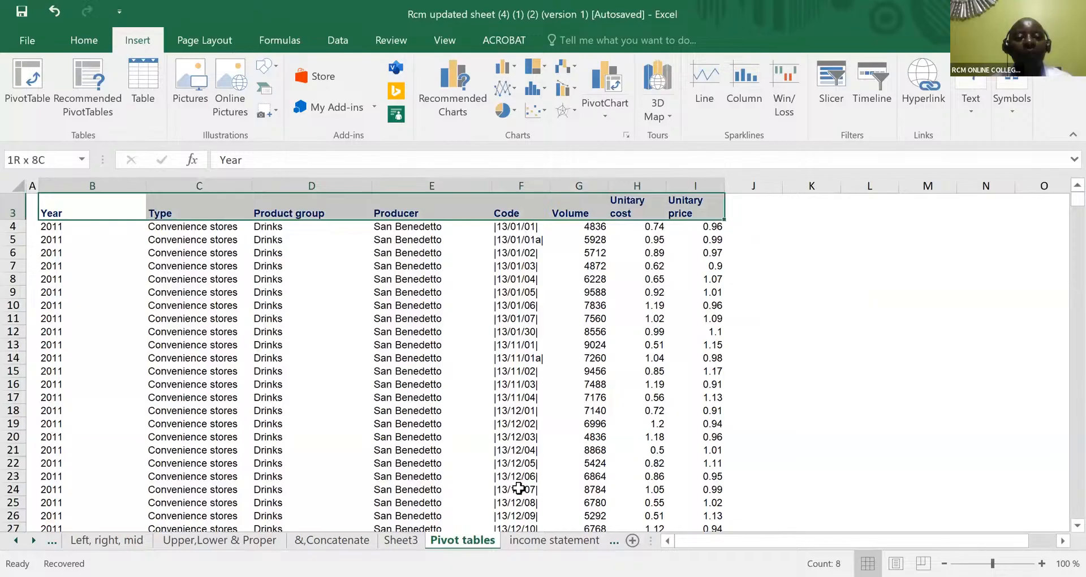
key(ctrl+shift+Down)
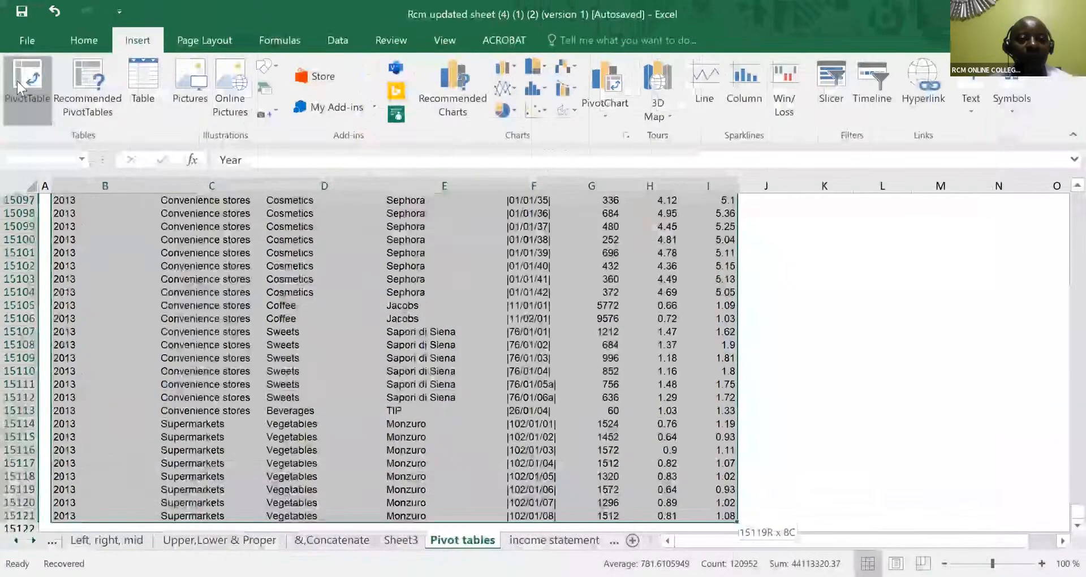
click(17, 81)
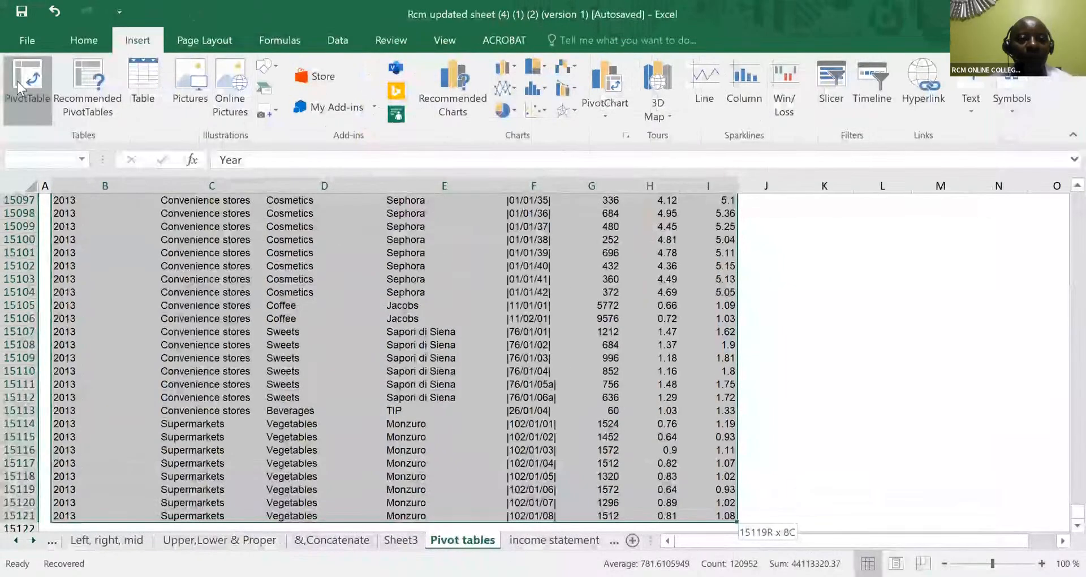
click(275, 372)
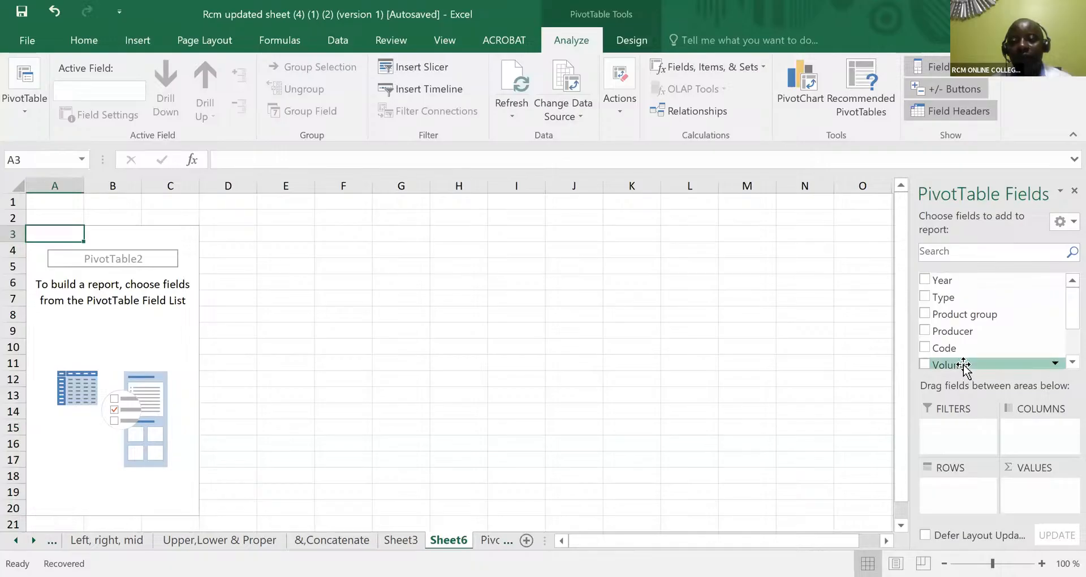
- Add the Volume field to the new PivotTable's Values area and change its summary calculation to Sum
drag(963, 366, 1053, 493)
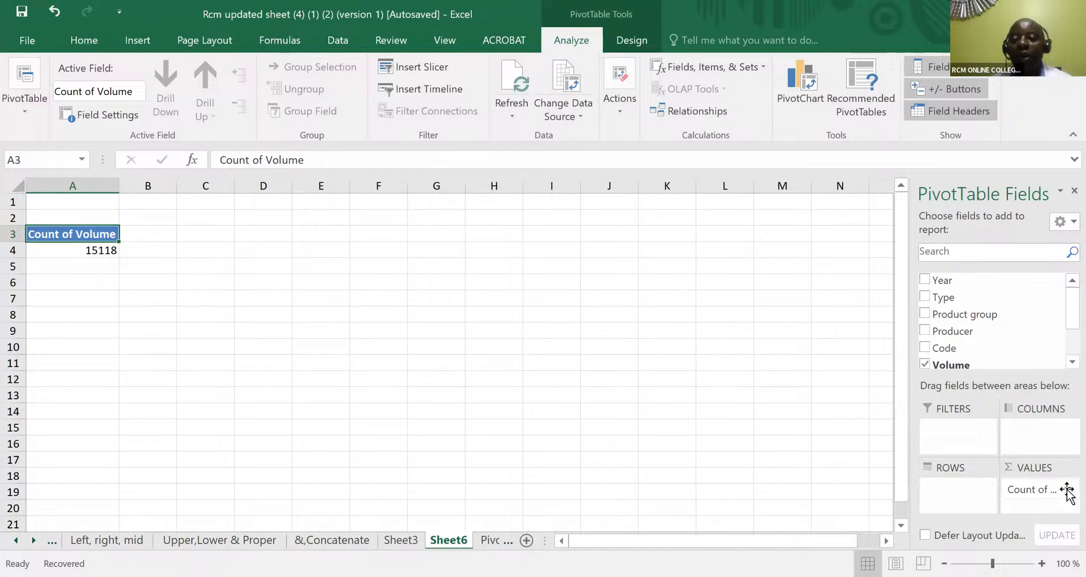
click(1059, 490)
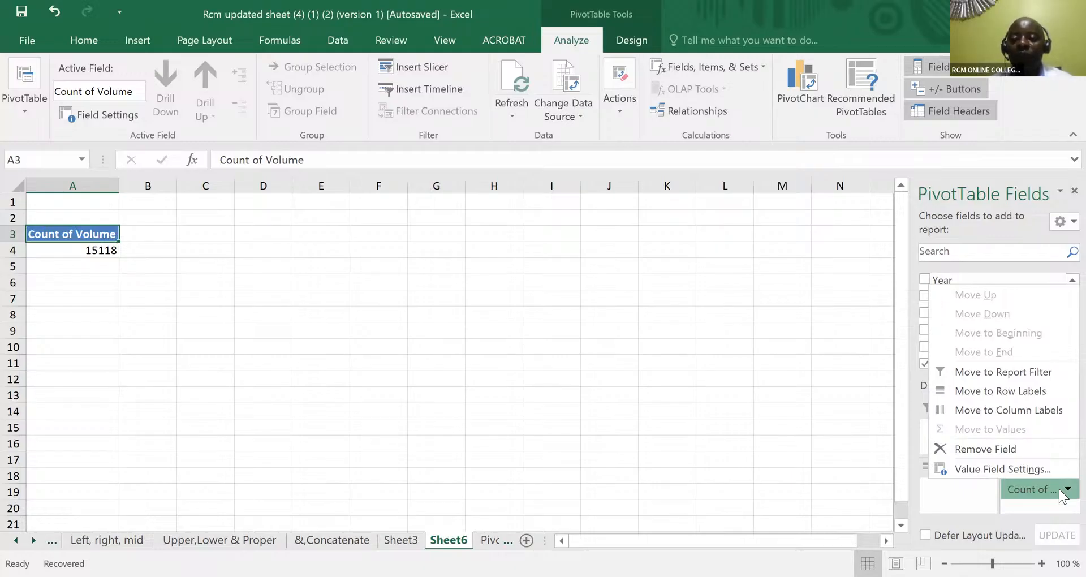
click(980, 468)
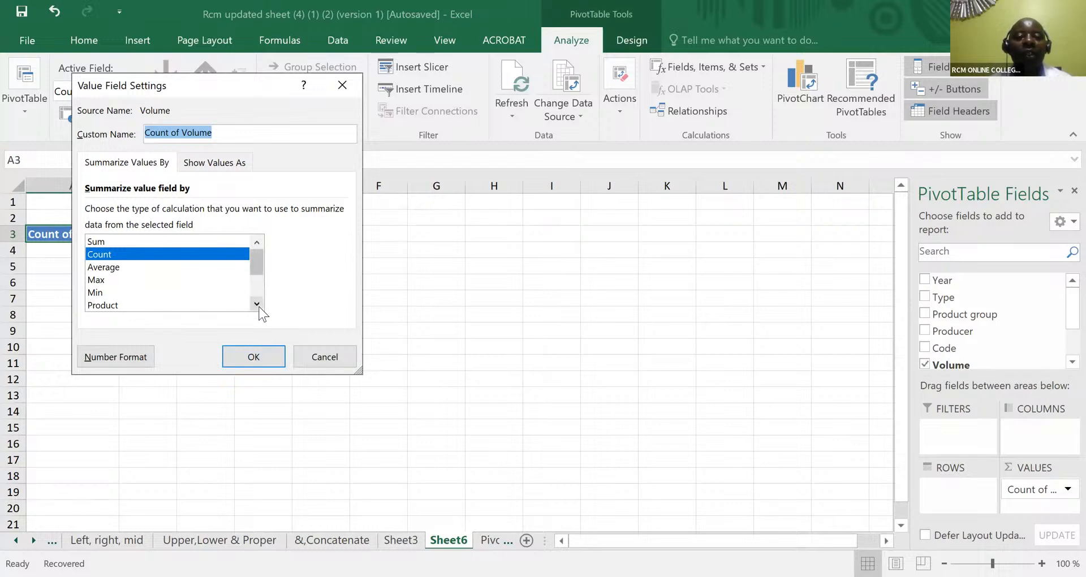
click(130, 243)
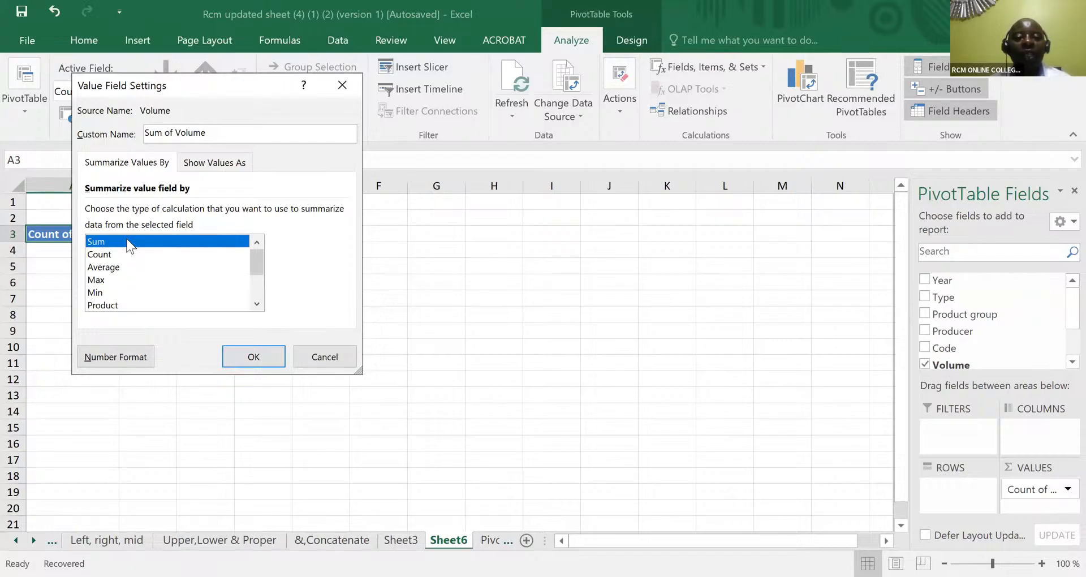
click(251, 357)
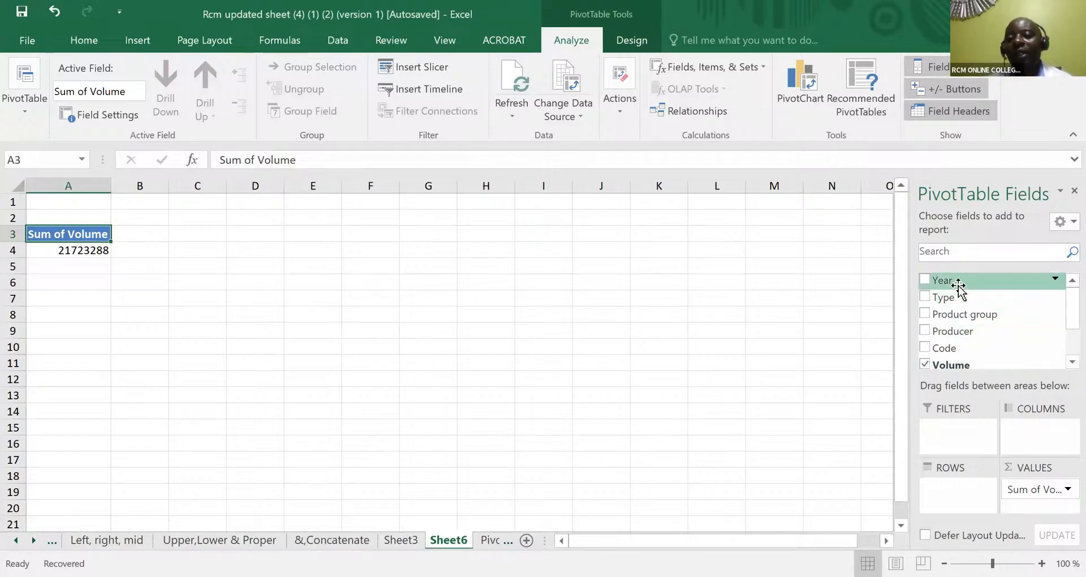
- Lay out the PivotTable with the Year field as columns and the Product group field as rows
drag(960, 287, 1033, 431)
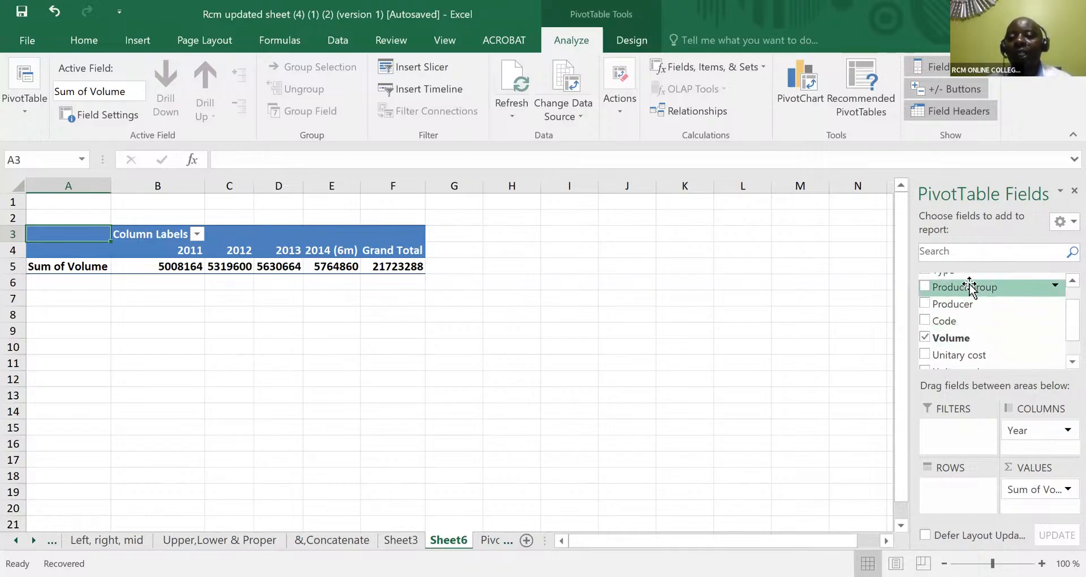
drag(971, 286, 959, 504)
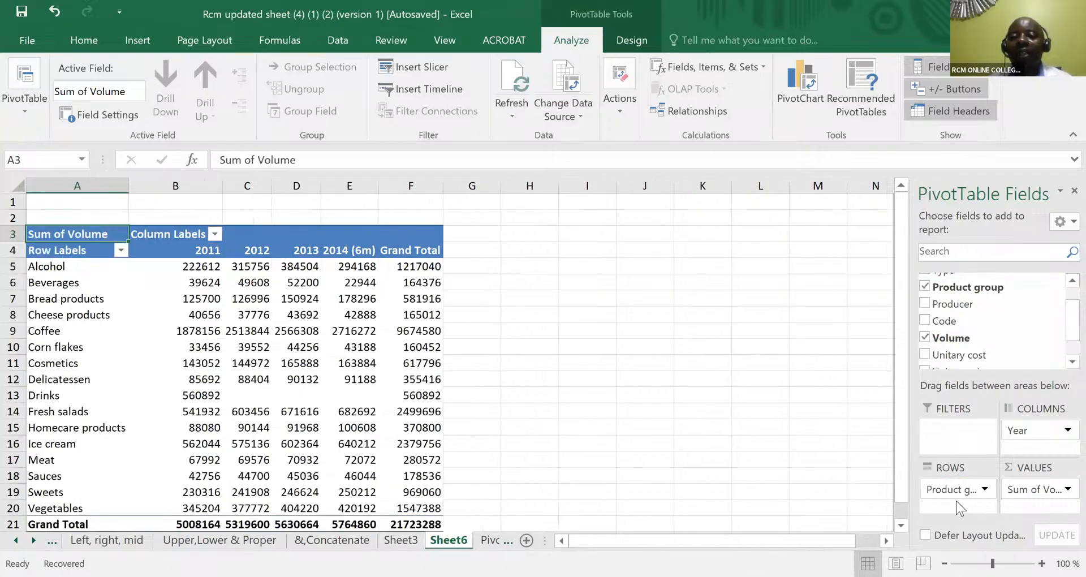